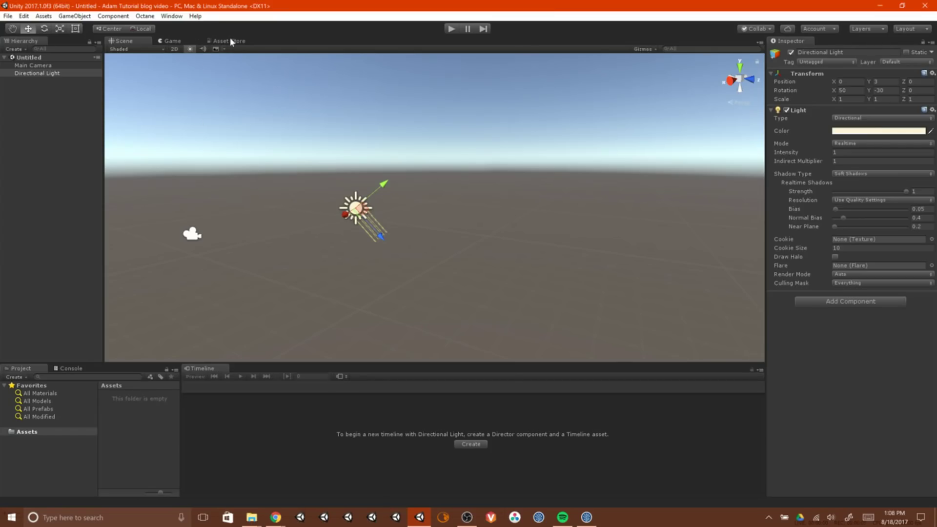
# Search the Asset Store for "cinemachine" and import the free Cinemachine package into the project.
pyautogui.click(229, 41)
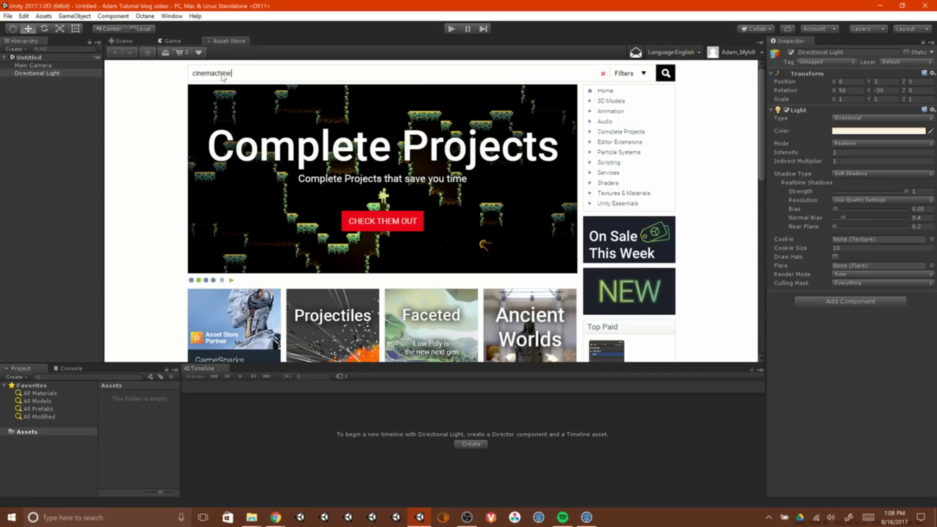
pyautogui.press('Return')
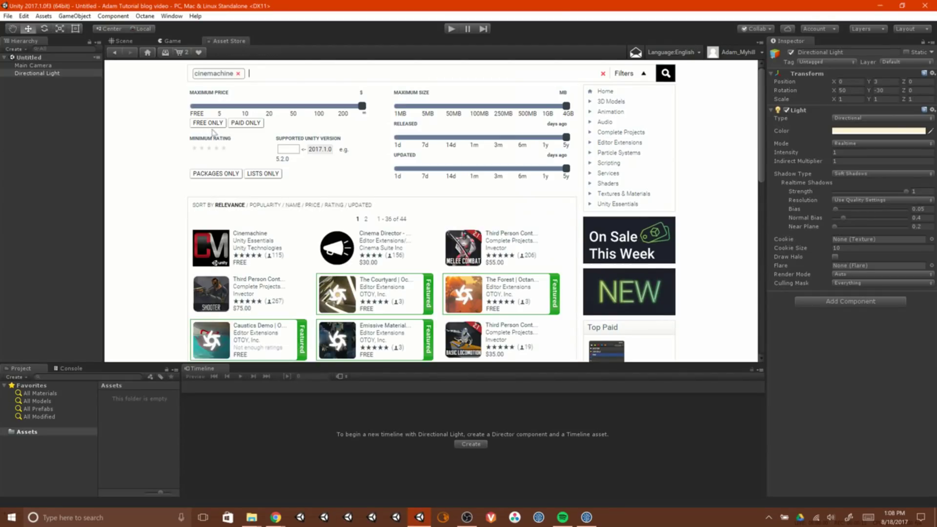
pyautogui.click(248, 234)
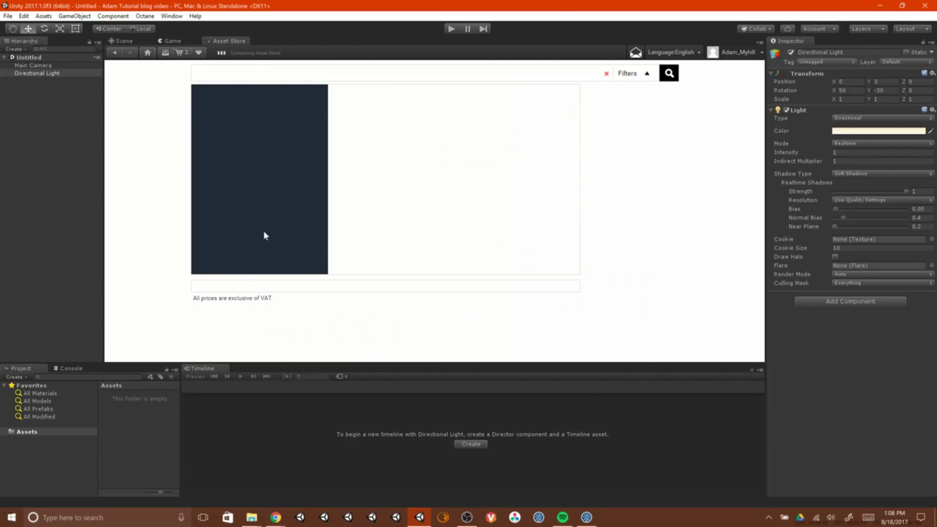
pyautogui.click(231, 171)
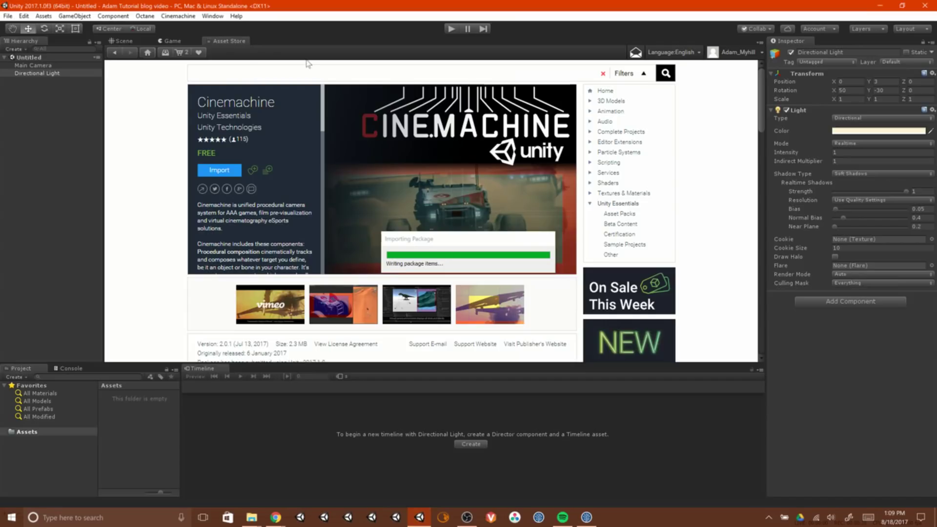
# Search the Asset Store for "post processing stack", update Unity Technologies' Post Processing Stack, accept its license agreement and import it.
pyautogui.click(263, 77)
pyautogui.write('post processing stack')
pyautogui.press('Return')
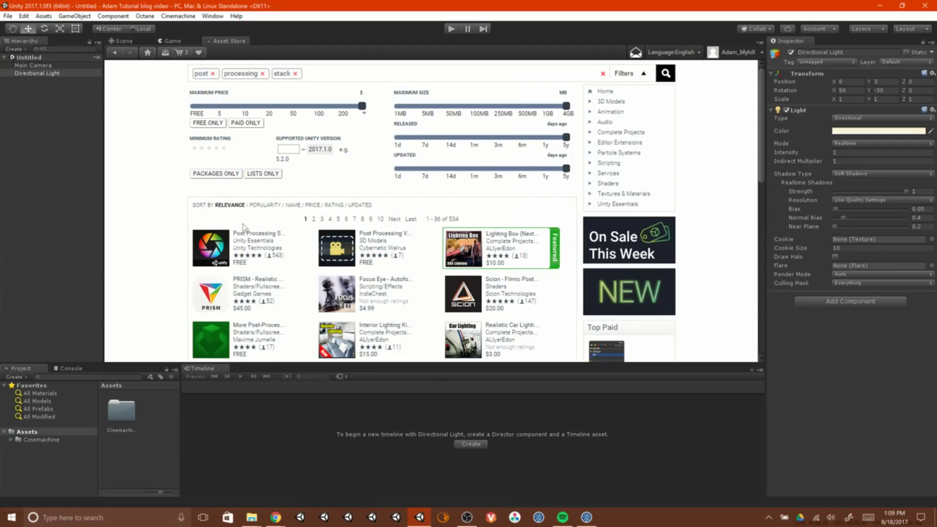
pyautogui.click(243, 230)
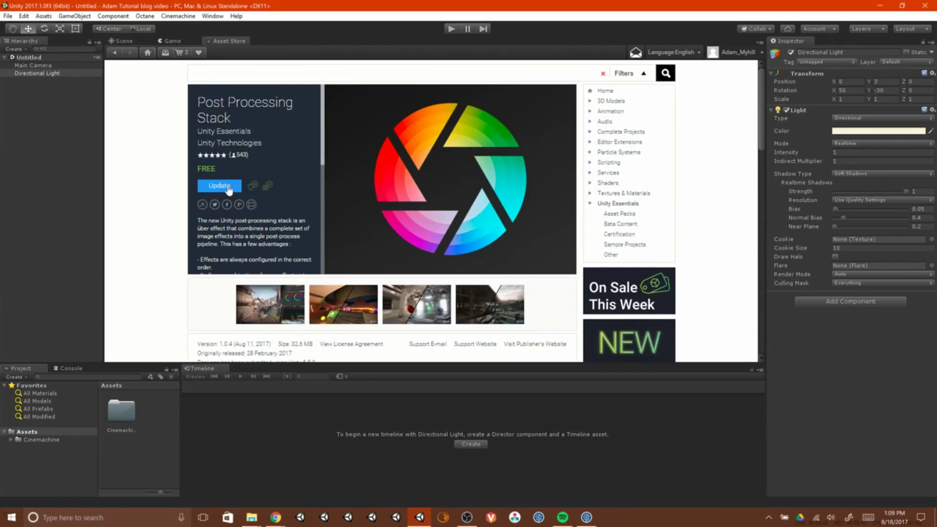
pyautogui.click(229, 187)
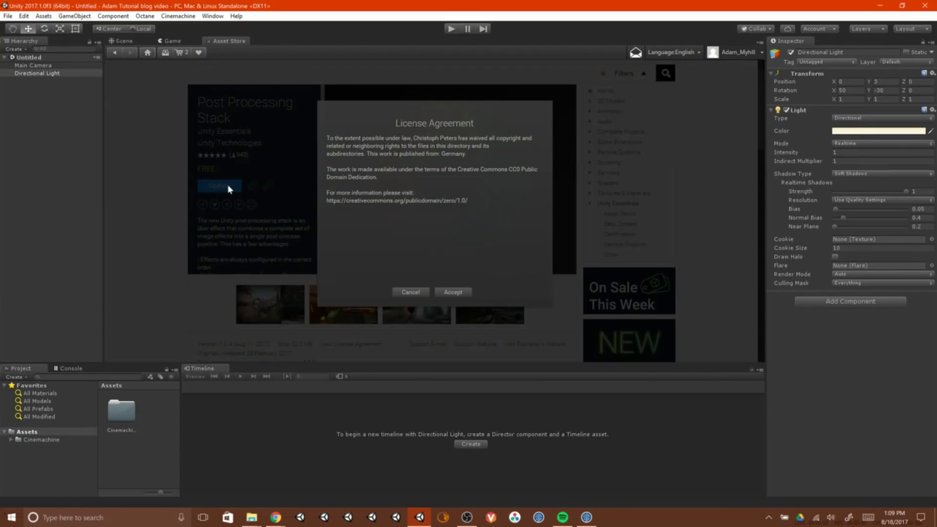
pyautogui.click(450, 293)
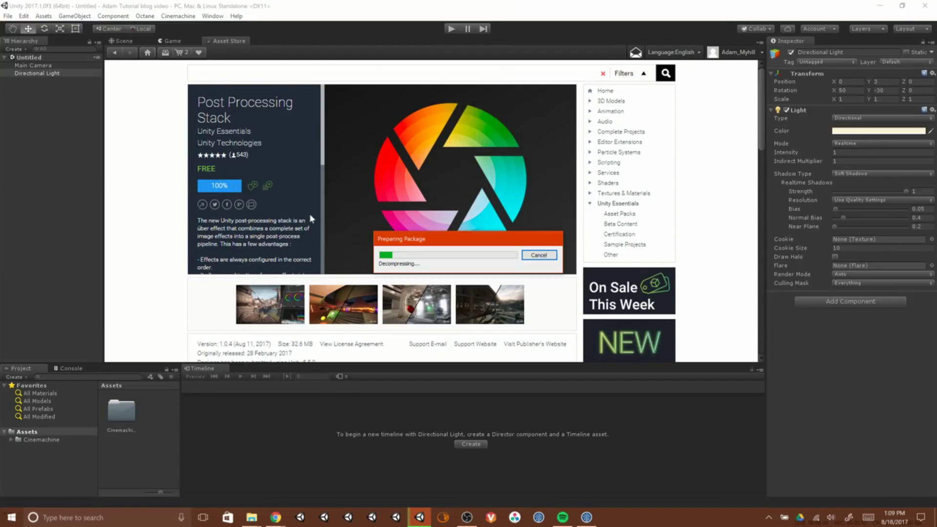
pyautogui.click(317, 499)
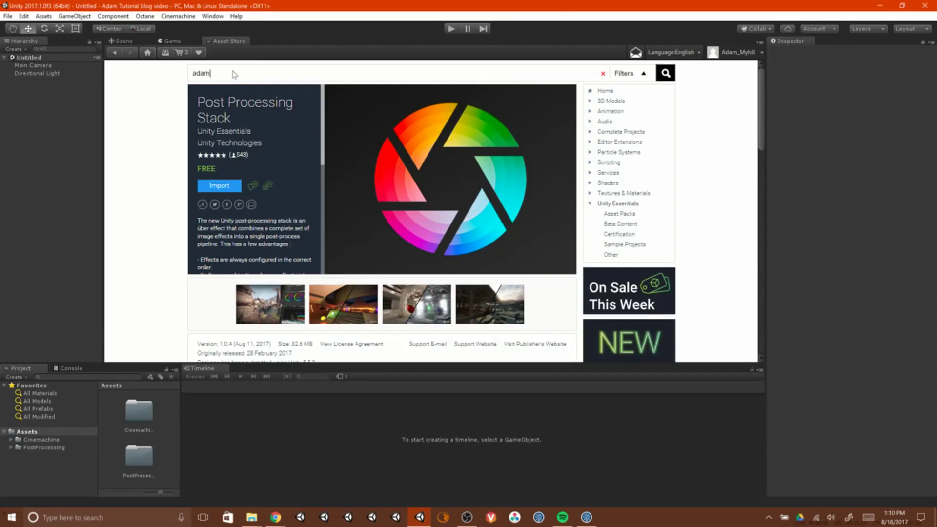
# Search the Asset Store for "adam" and import the package "Adam Character Pack: Adam, Guard, Lu".
pyautogui.press('Return')
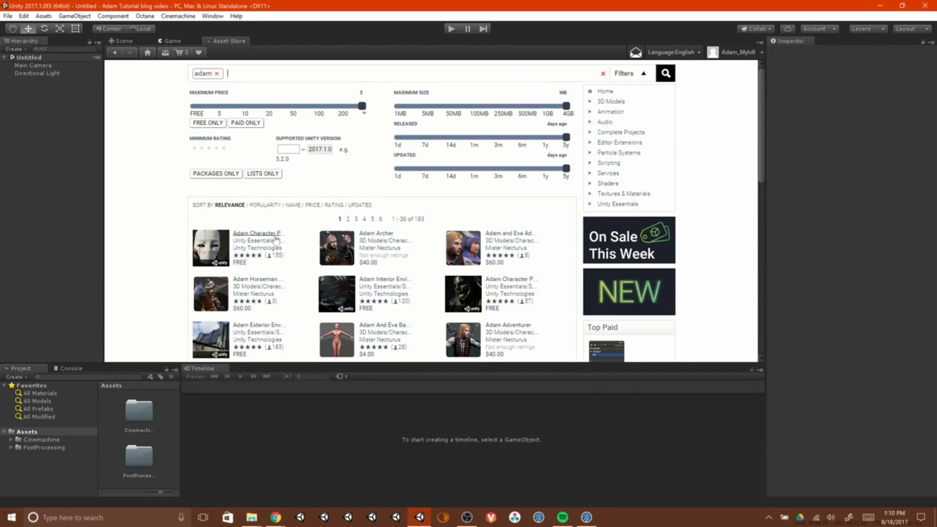
pyautogui.click(275, 239)
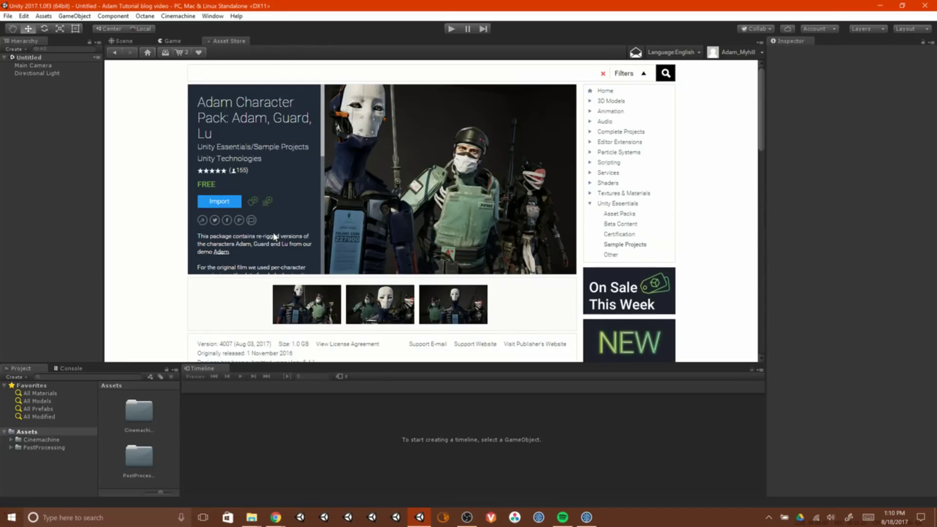
pyautogui.click(220, 201)
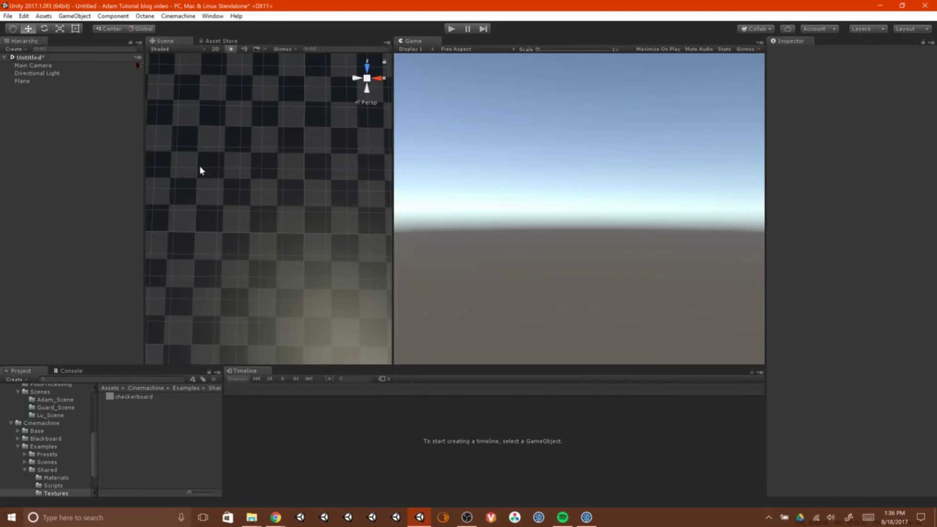
# Create a Cinemachine virtual camera in the scene and collapse its Body and Aim settings.
pyautogui.moveTo(200, 170); pyautogui.dragTo(210, 188, button='middle')
pyautogui.click(170, 16)
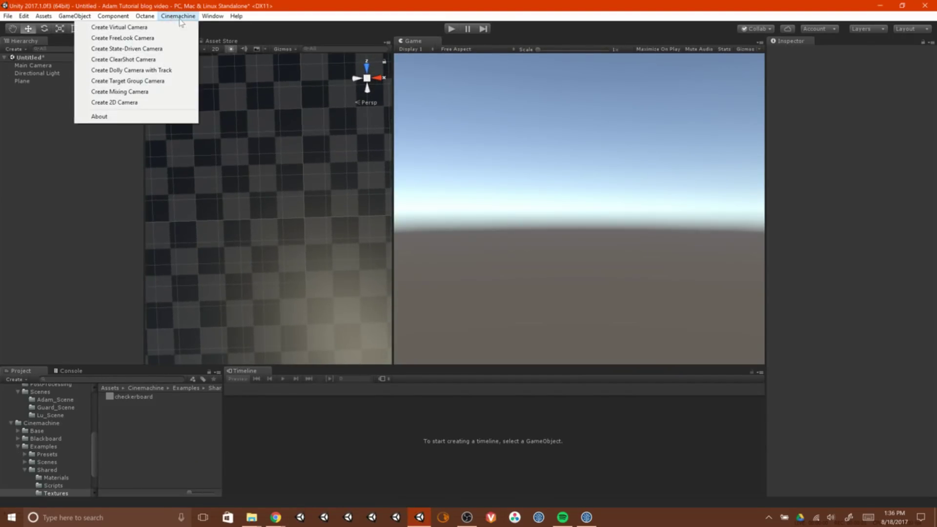
pyautogui.click(177, 27)
pyautogui.click(36, 90)
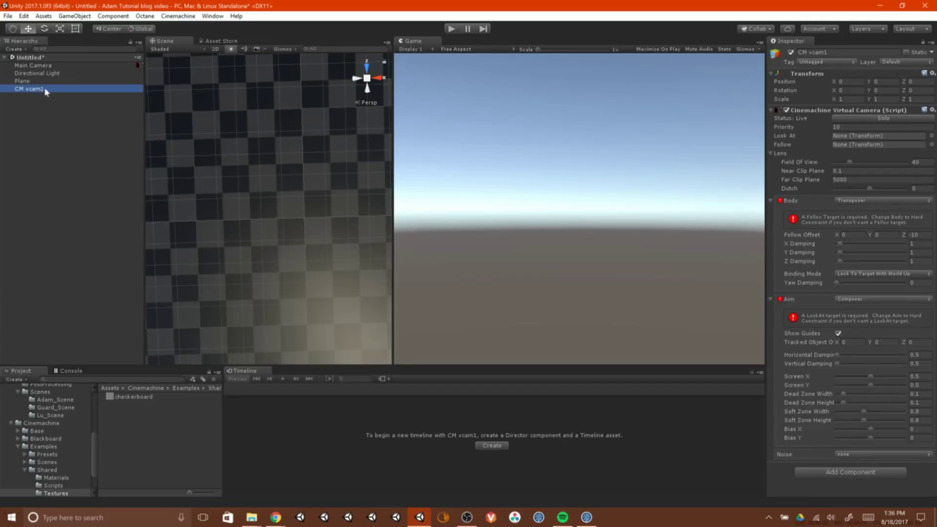
pyautogui.click(769, 299)
pyautogui.click(771, 201)
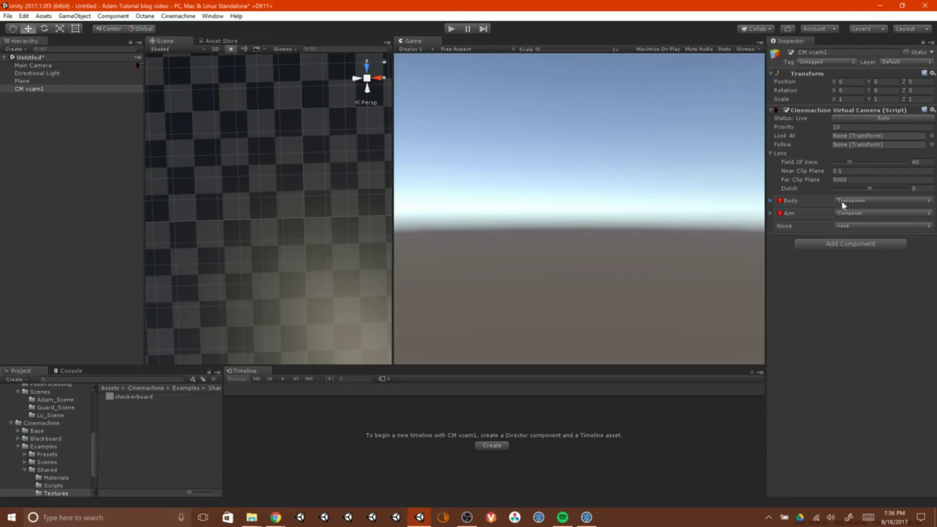
# Check the Cinemachine Brain component on Main Camera, and delete the virtual camera CM vcam1 from the scene.
pyautogui.click(58, 65)
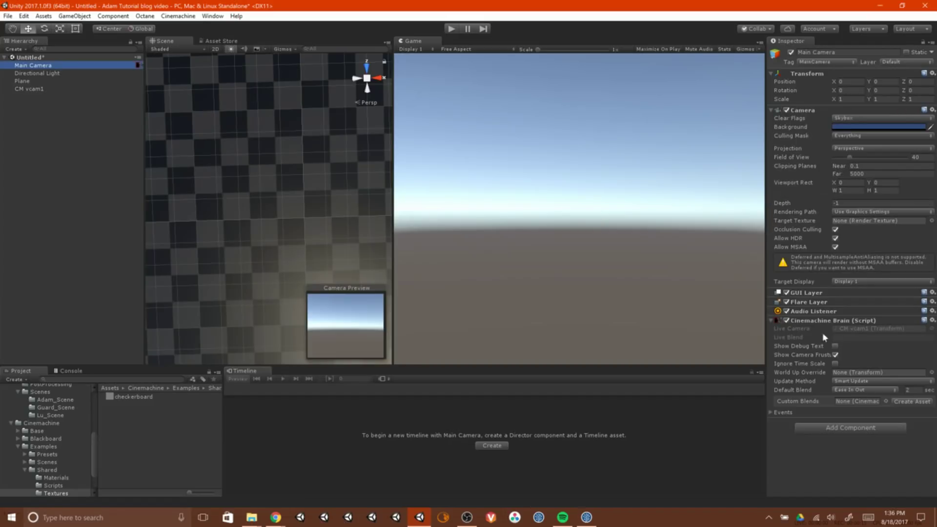
pyautogui.click(33, 184)
pyautogui.click(30, 91)
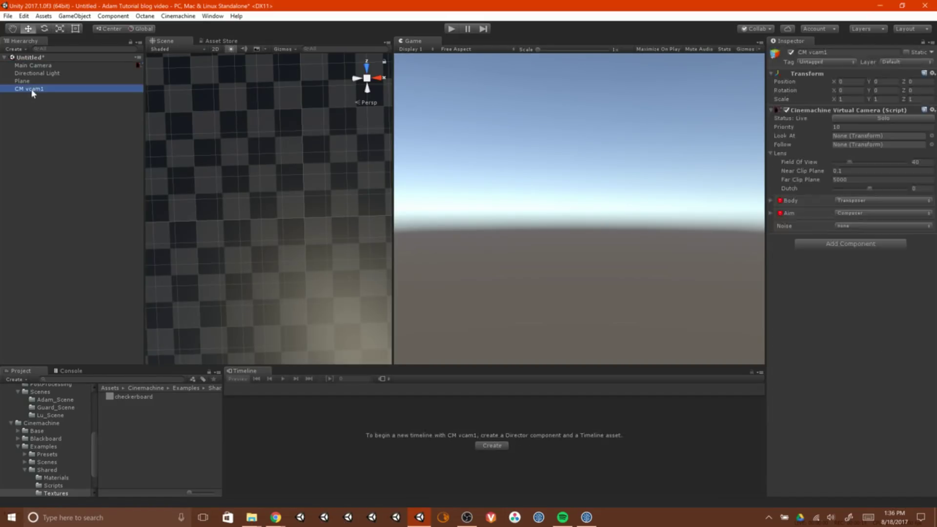
pyautogui.press('Delete')
# Create an empty game object in the scene and name it "TIMELINE walk".
pyautogui.rightClick(35, 113)
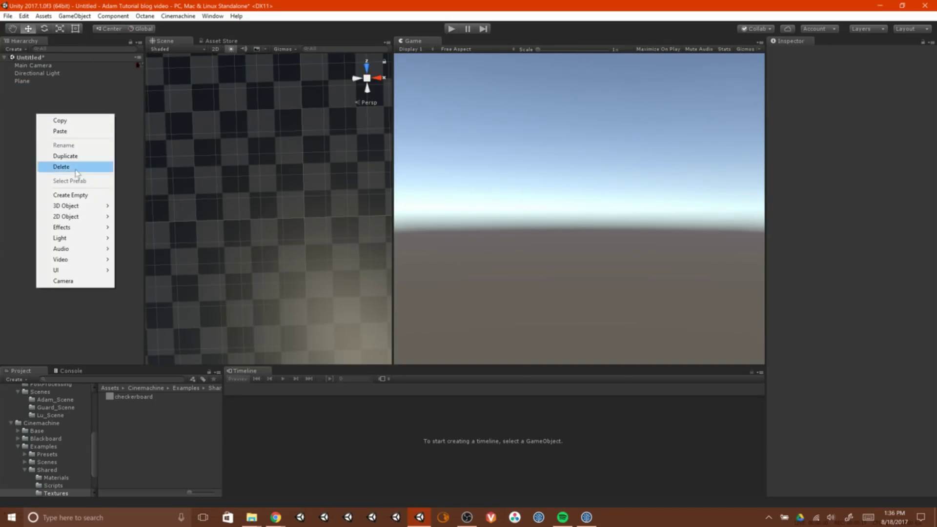
pyautogui.click(77, 197)
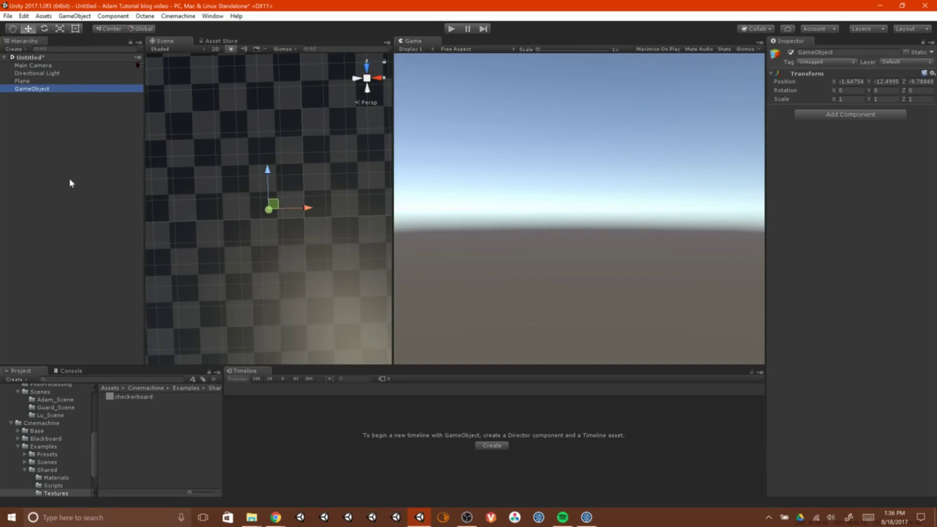
pyautogui.press('F2')
pyautogui.write('Tim')
pyautogui.write('MELI')
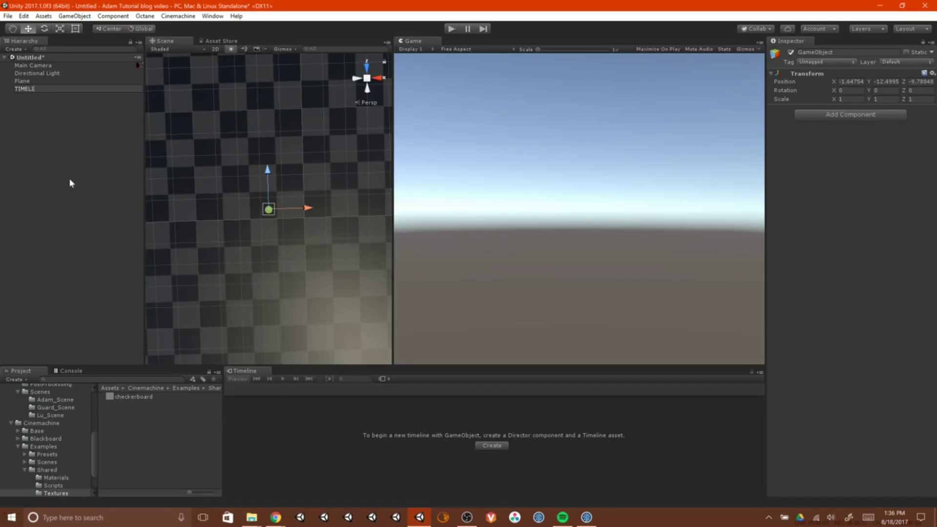
pyautogui.write('NE walk')
pyautogui.press('Return')
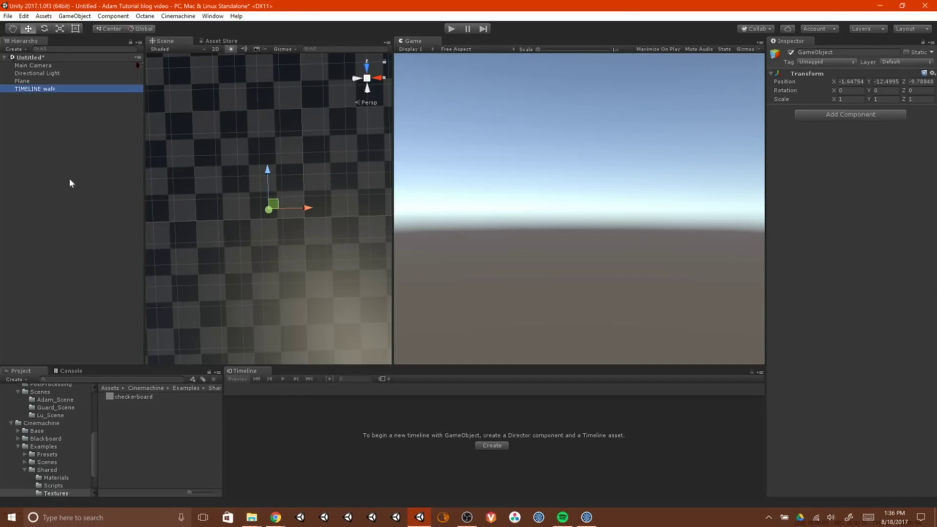
# Create a timeline for TIMELINE walk, saved in the Assets folder over the existing TIMELINE walkTimeline.playable.
pyautogui.click(491, 445)
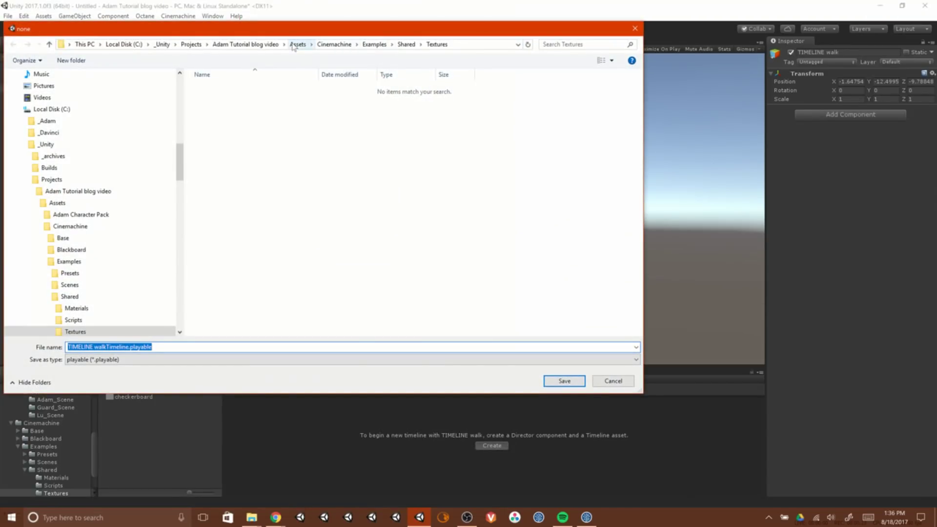
pyautogui.click(297, 44)
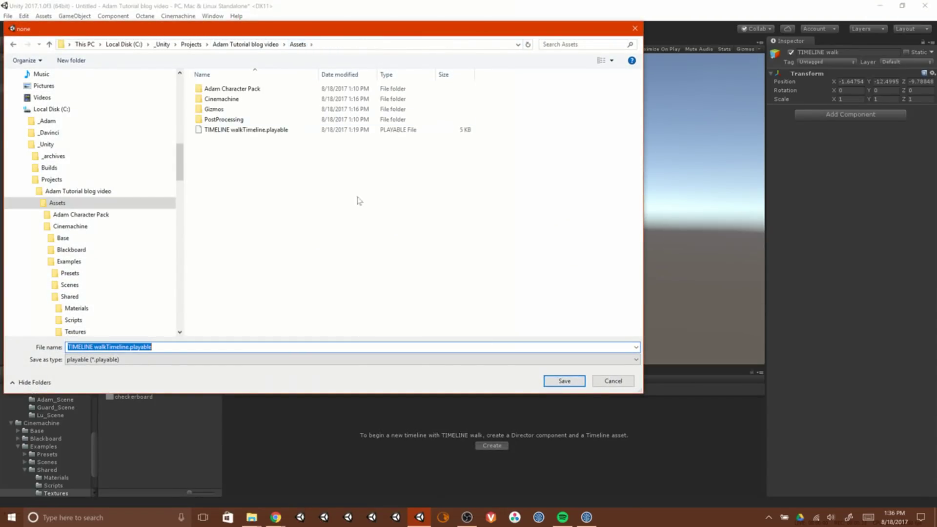
pyautogui.click(286, 130)
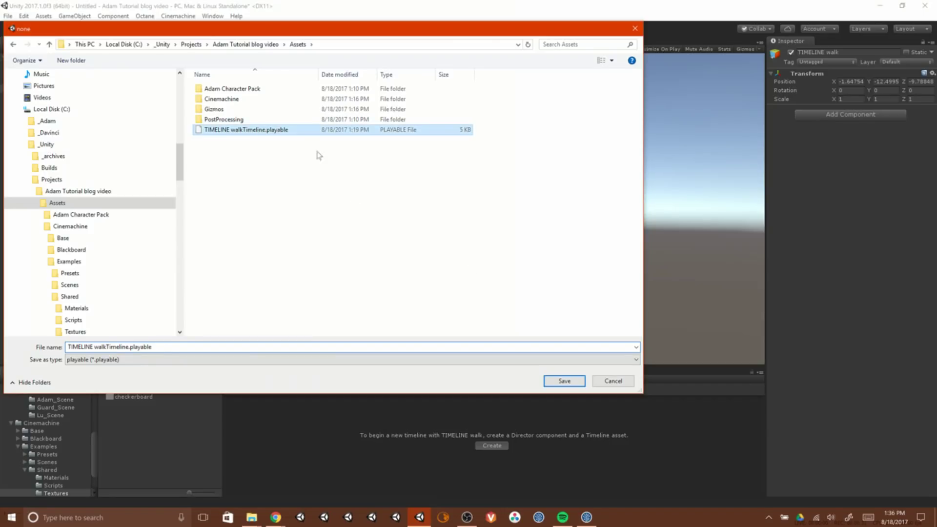
pyautogui.click(563, 381)
pyautogui.click(491, 258)
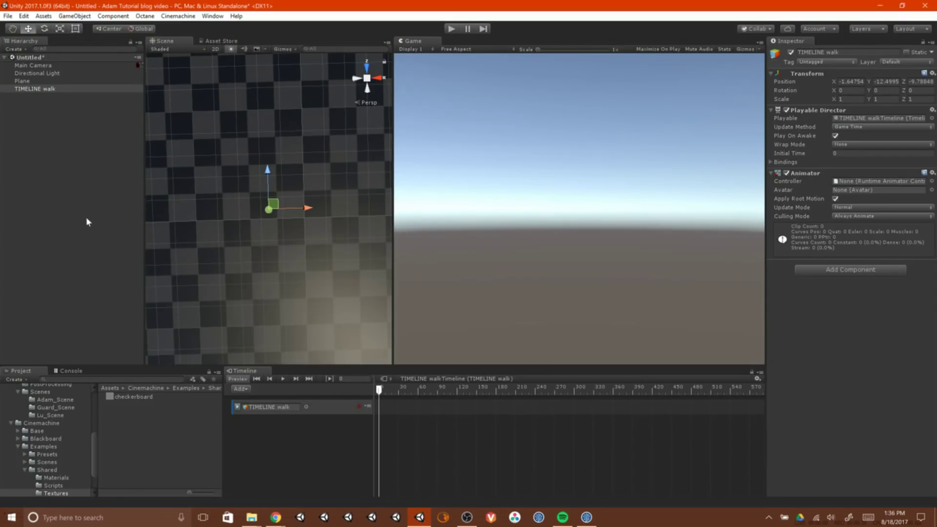
# Place the Adam model from the Adam Character Pack's Adam folder on the checkered plane in the scene.
pyautogui.scroll(10, 26, 440)
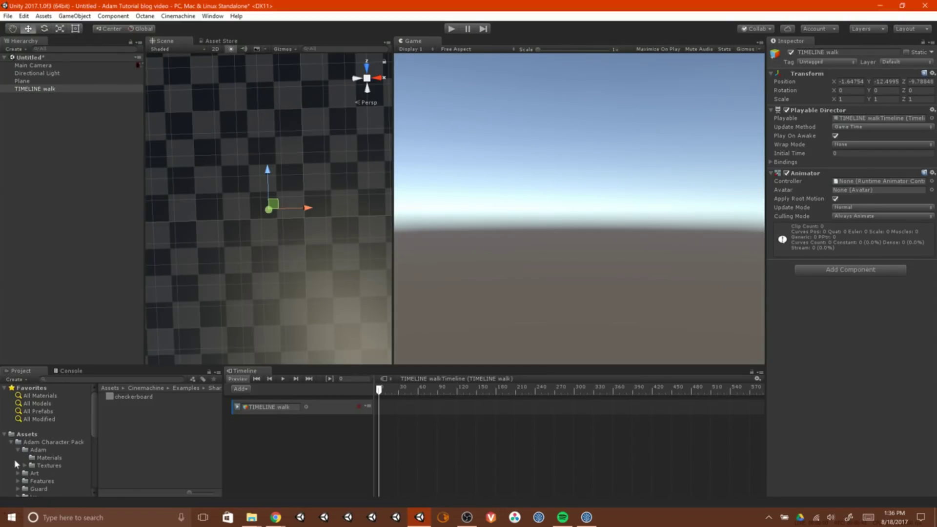
pyautogui.click(36, 450)
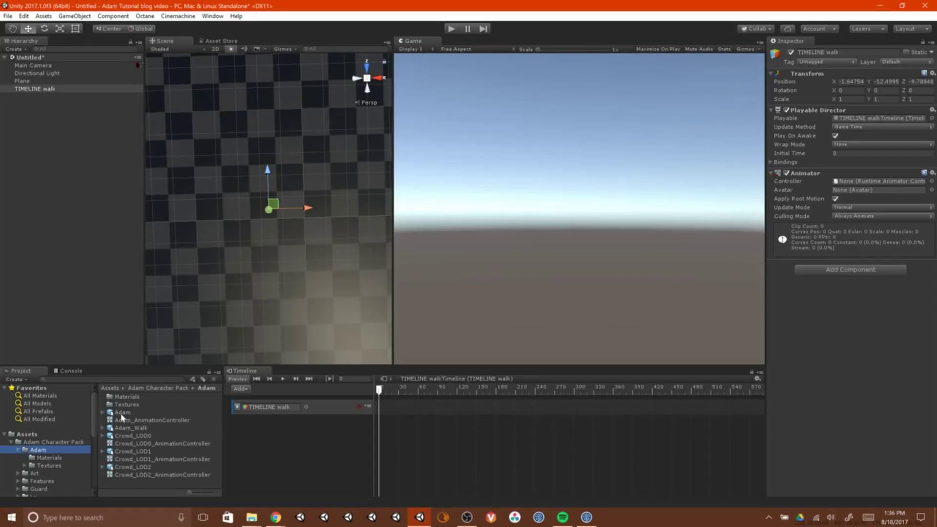
pyautogui.moveTo(116, 414); pyautogui.dragTo(275, 239)
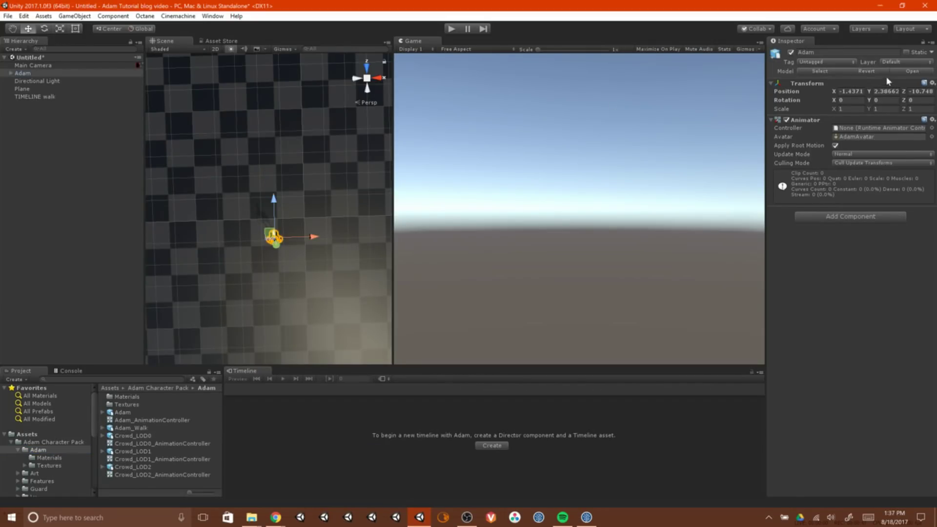
# Set Adam's position to 0, 0, 0.
pyautogui.click(859, 90)
pyautogui.write('0')
pyautogui.press('Tab')
pyautogui.write('0')
pyautogui.press('Tab')
pyautogui.write('0')
pyautogui.press('Tab')
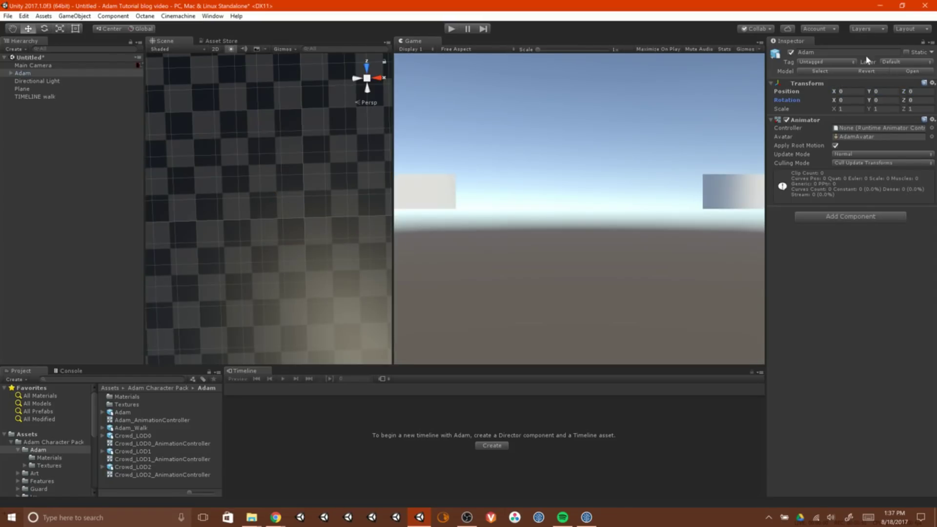
# Frame the Adam character in the scene and examine the model up close from the front.
pyautogui.press('f')
pyautogui.moveTo(295, 250); pyautogui.dragTo(51, 98, button='right')
pyautogui.keyDown('alt'); pyautogui.moveTo(265, 250); pyautogui.dragTo(183, 221); pyautogui.keyUp('alt')
pyautogui.moveTo(332, 235); pyautogui.dragTo(236, 199, button='middle')
pyautogui.scroll(3, 237, 199)
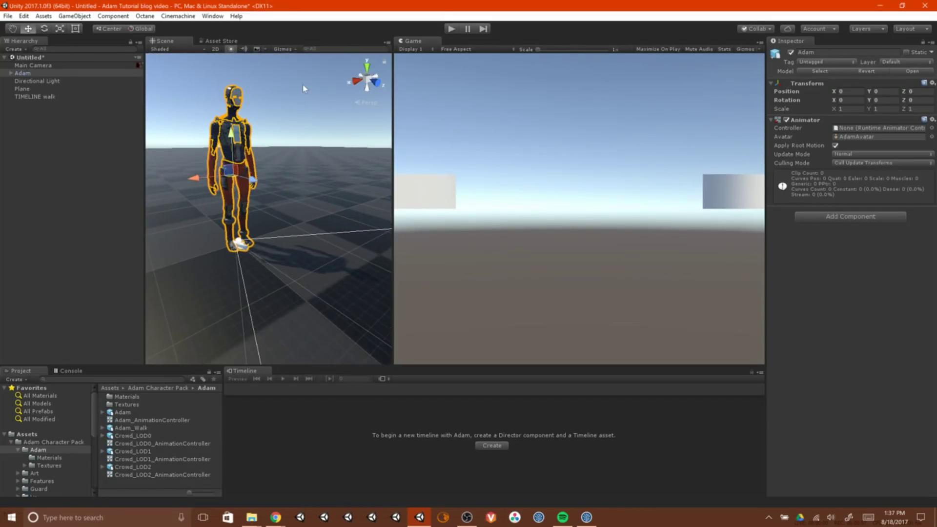
pyautogui.click(330, 254)
pyautogui.keyDown('alt'); pyautogui.moveTo(330, 254); pyautogui.dragTo(174, 206); pyautogui.keyUp('alt')
pyautogui.scroll(6, 294, 230)
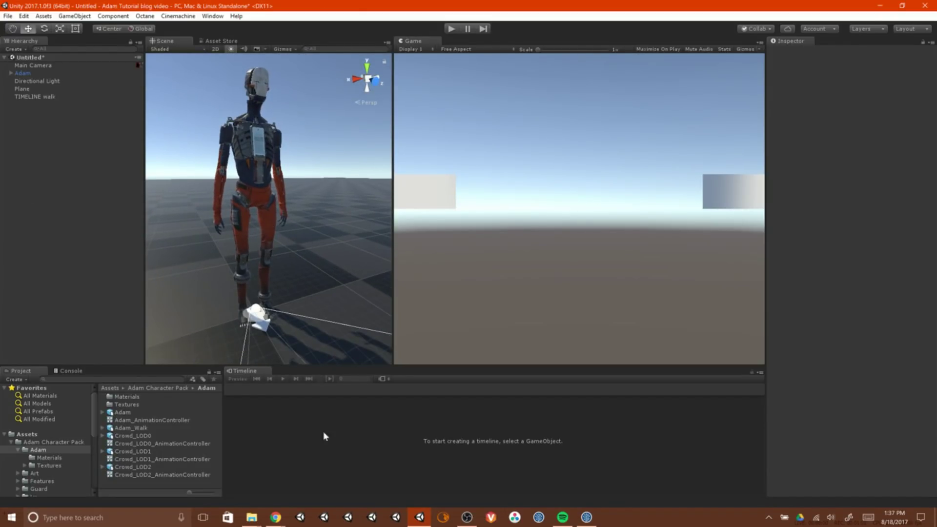
# Lock the timeline to TIMELINE walk and add an Animation Track for the Adam character.
pyautogui.click(43, 97)
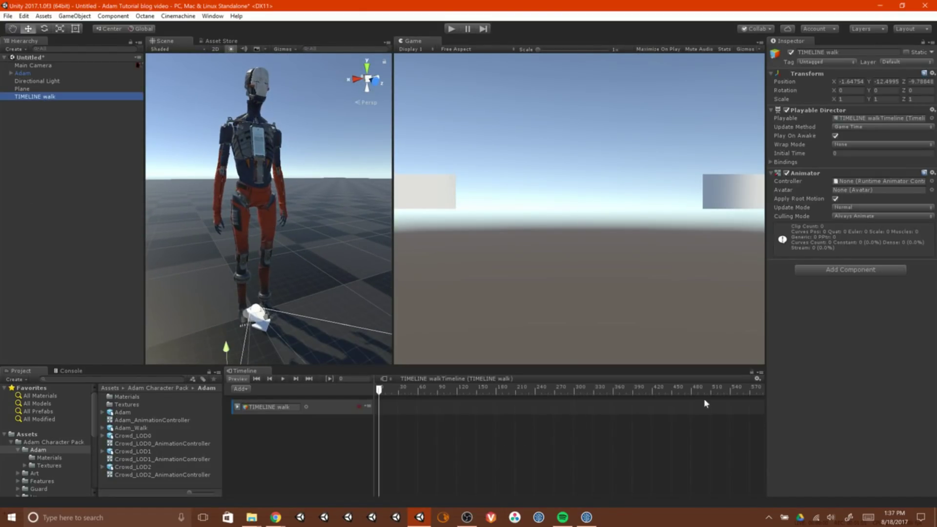
pyautogui.click(752, 373)
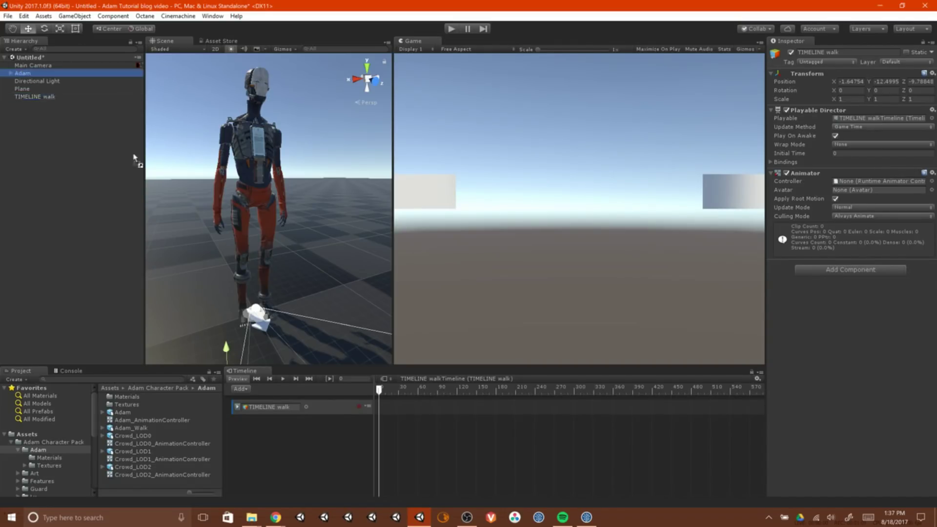
pyautogui.rightClick(294, 476)
pyautogui.click(359, 456)
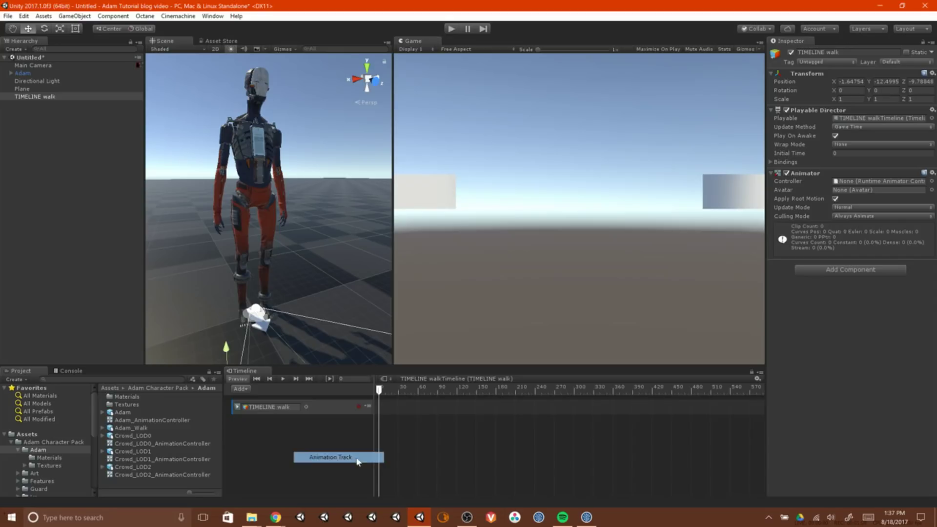
# Add the Adam_Walk animation clip to Adam's track in the timeline.
pyautogui.rightClick(389, 427)
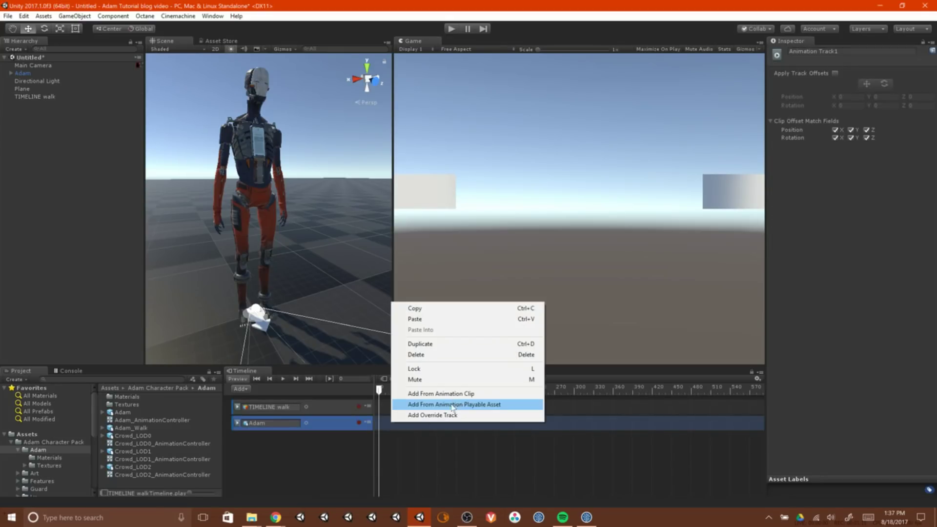
pyautogui.click(429, 393)
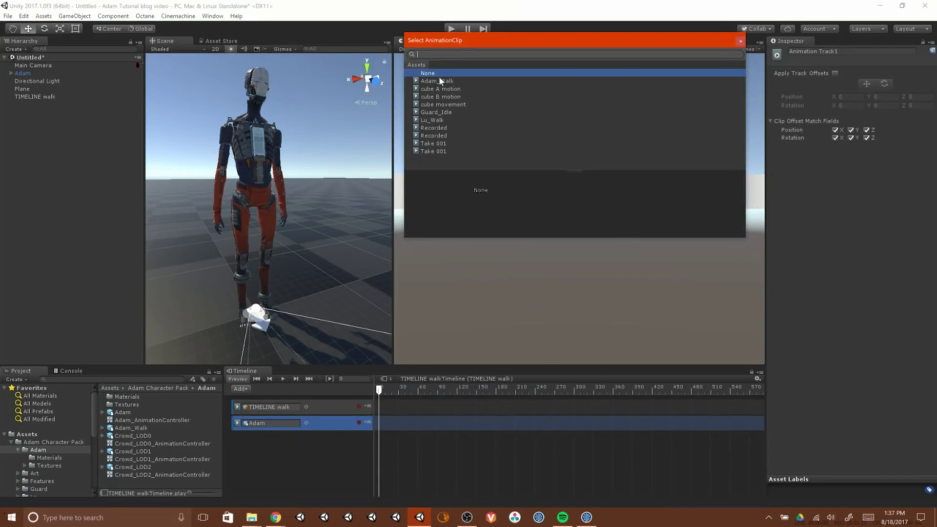
pyautogui.click(442, 81)
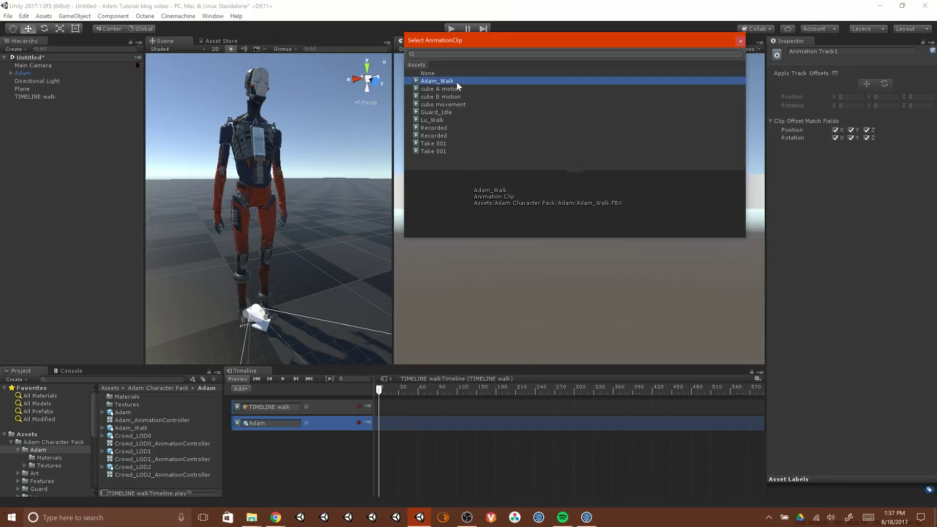
pyautogui.doubleClick(457, 82)
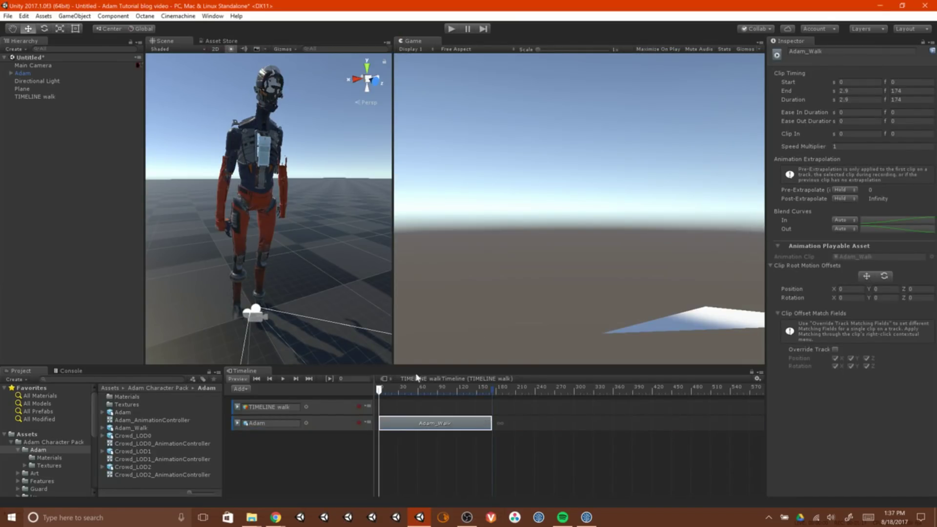
# Enlarge the Scene view and play the Adam_Walk clip from the beginning to preview Adam's walk.
pyautogui.moveTo(409, 386); pyautogui.dragTo(385, 389)
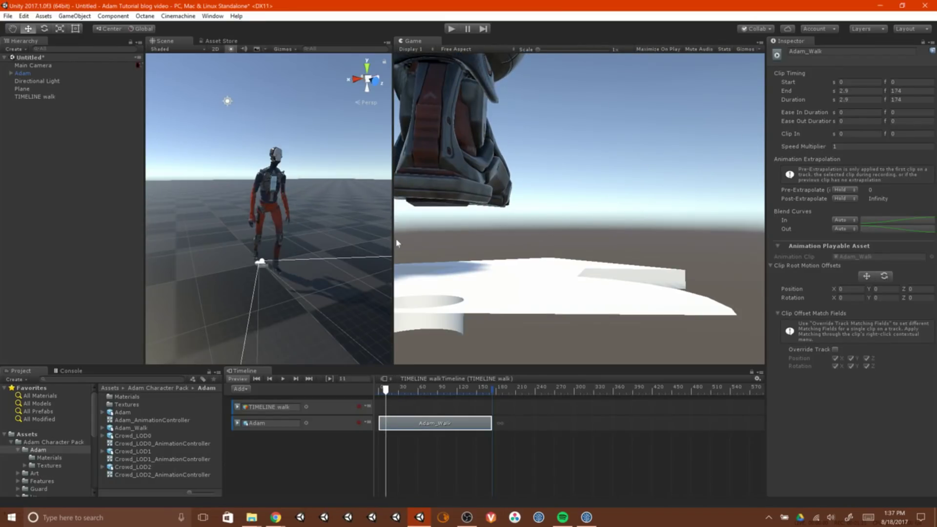
pyautogui.moveTo(390, 240); pyautogui.dragTo(666, 240)
pyautogui.scroll(3, 513, 244)
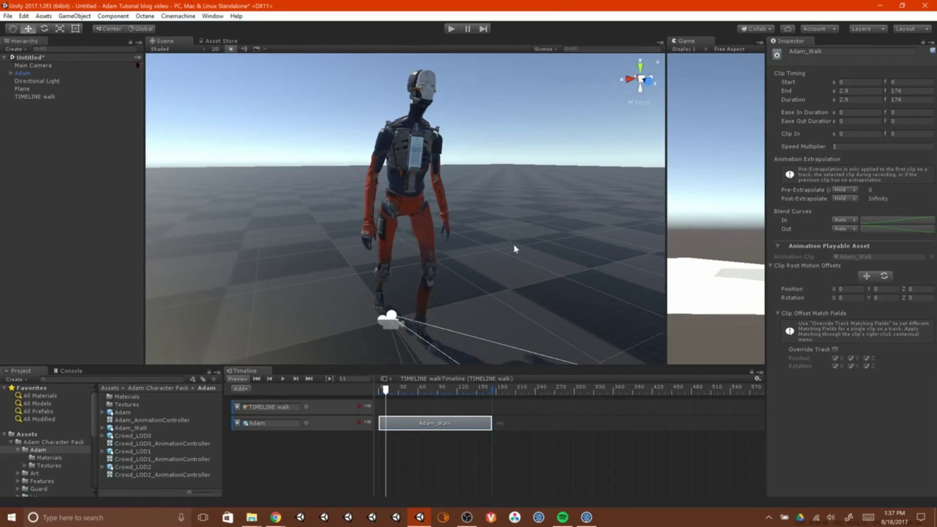
pyautogui.moveTo(514, 244); pyautogui.dragTo(424, 196, button='middle')
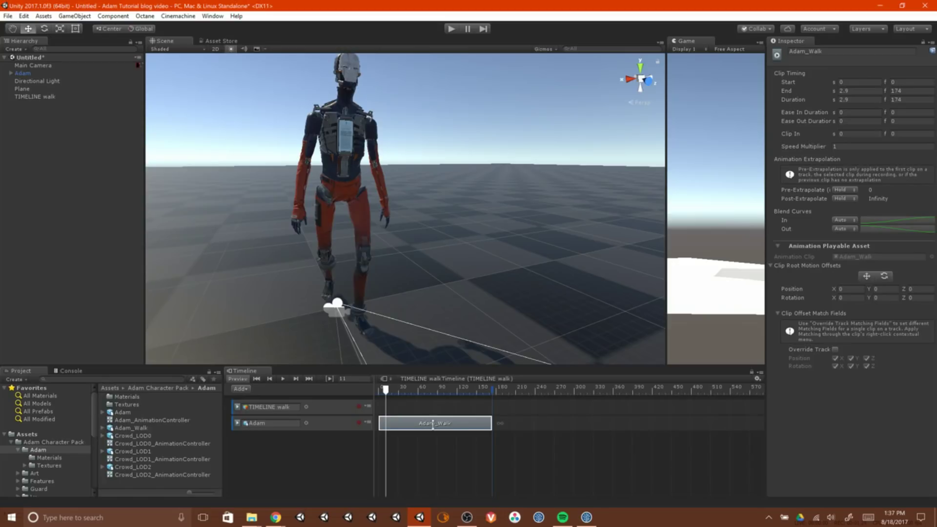
pyautogui.moveTo(396, 249); pyautogui.dragTo(400, 245, button='right')
pyautogui.scroll(-4, 400, 244)
pyautogui.moveTo(384, 392); pyautogui.dragTo(374, 391)
pyautogui.press('space')
pyautogui.scroll(-3, 295, 280)
pyautogui.moveTo(294, 280); pyautogui.dragTo(420, 252, button='right')
pyautogui.scroll(-2, 423, 250)
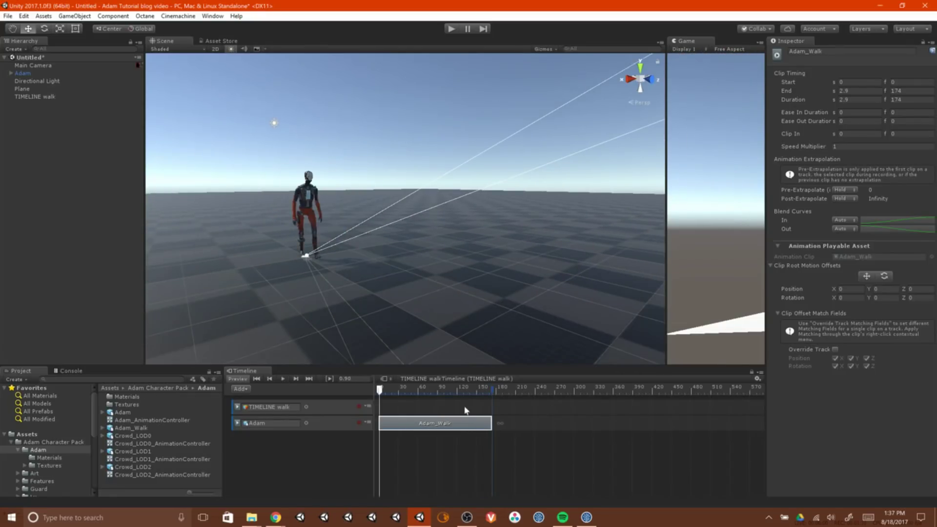
# Extend the Adam_Walk clip to about 805 frames so the walk loops.
pyautogui.moveTo(492, 420); pyautogui.dragTo(715, 423)
pyautogui.scroll(-2, 669, 425)
pyautogui.moveTo(594, 421); pyautogui.dragTo(370, 394)
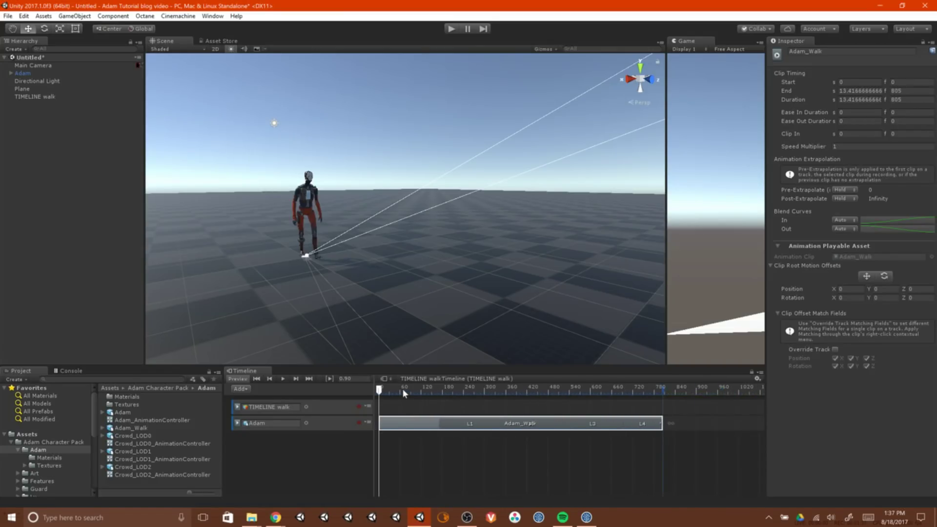
# Play the extended walk while following Adam in the scene, and return the timeline to frame 0.
pyautogui.press('space')
pyautogui.moveTo(220, 250); pyautogui.dragTo(263, 262, button='right')
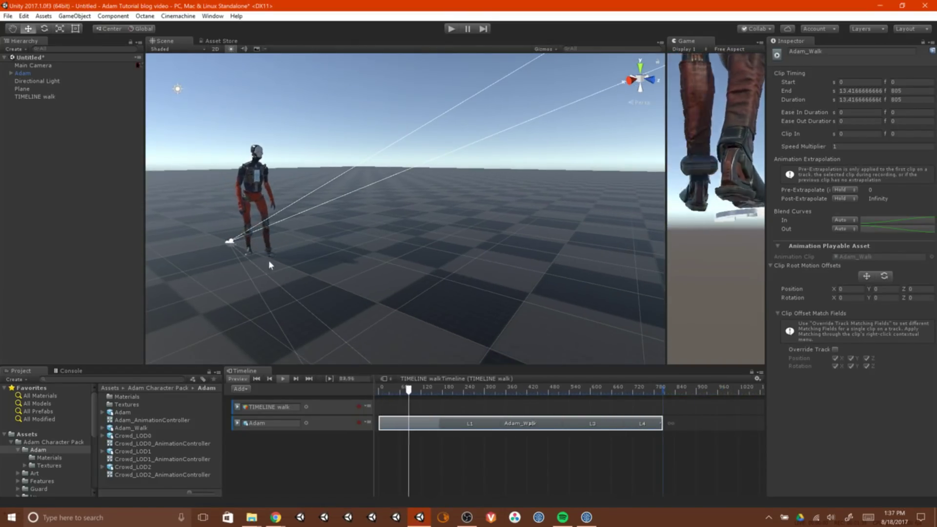
pyautogui.moveTo(396, 264); pyautogui.dragTo(360, 293, button='right')
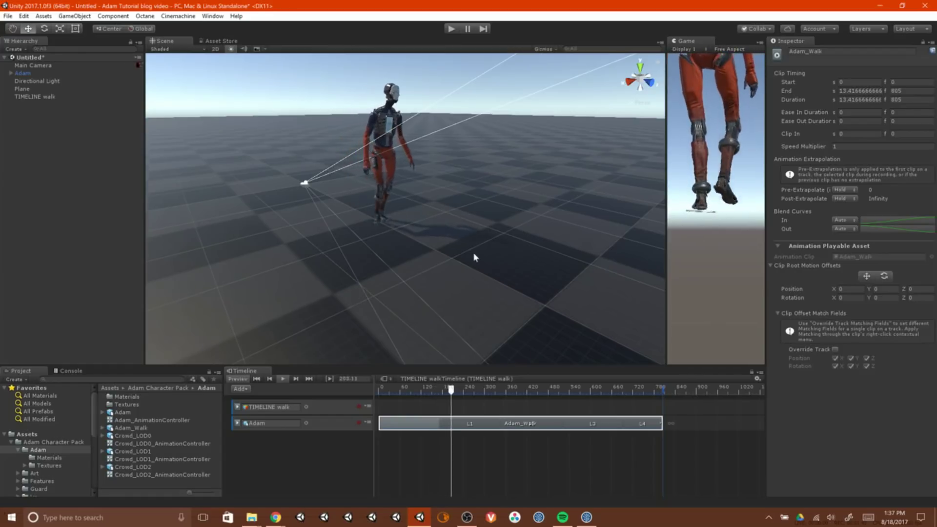
pyautogui.moveTo(521, 286); pyautogui.dragTo(324, 244, button='right')
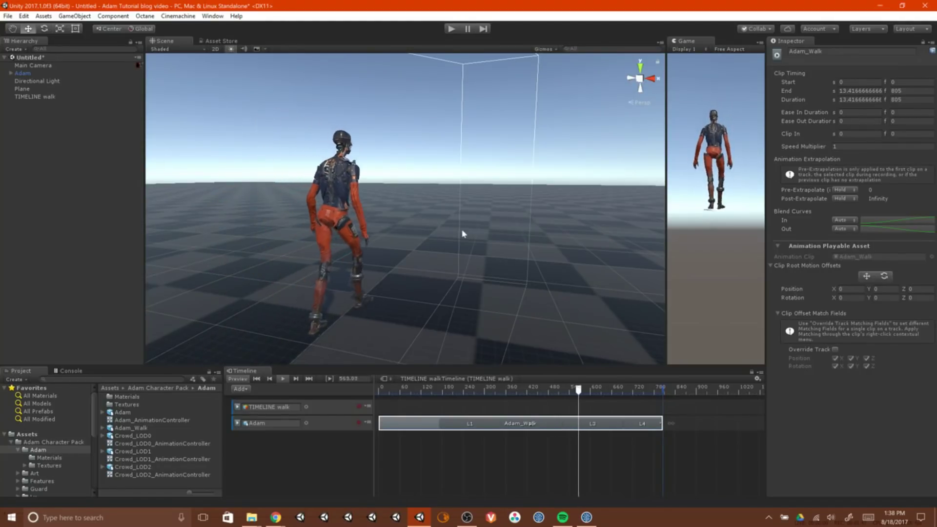
pyautogui.moveTo(543, 209); pyautogui.dragTo(615, 278, button='right')
pyautogui.moveTo(622, 388); pyautogui.dragTo(378, 389)
pyautogui.moveTo(439, 272); pyautogui.dragTo(171, 236, button='right')
pyautogui.scroll(3, 348, 275)
pyautogui.scroll(2, 348, 275)
pyautogui.moveTo(385, 289); pyautogui.dragTo(377, 294, button='right')
pyautogui.moveTo(415, 331); pyautogui.dragTo(376, 250, button='middle')
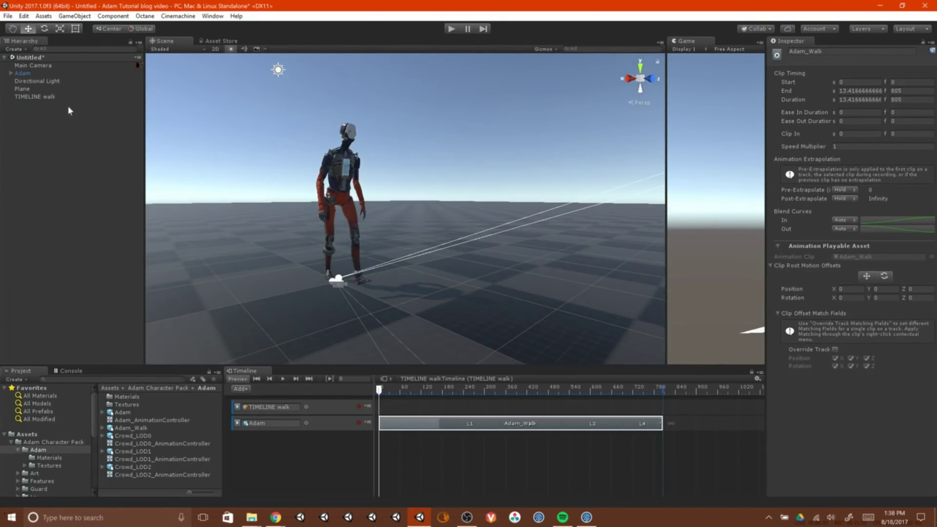
# Add a Cinemachine Track for the Main Camera to the timeline and delete the empty TIMELINE walk track.
pyautogui.click(39, 65)
pyautogui.moveTo(29, 69); pyautogui.dragTo(321, 411)
pyautogui.click(351, 431)
pyautogui.click(321, 408)
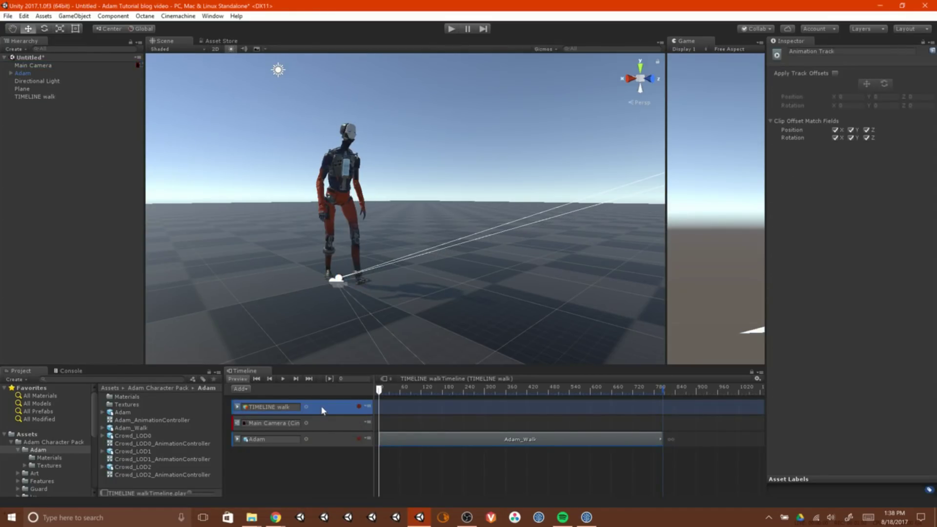
pyautogui.press('Delete')
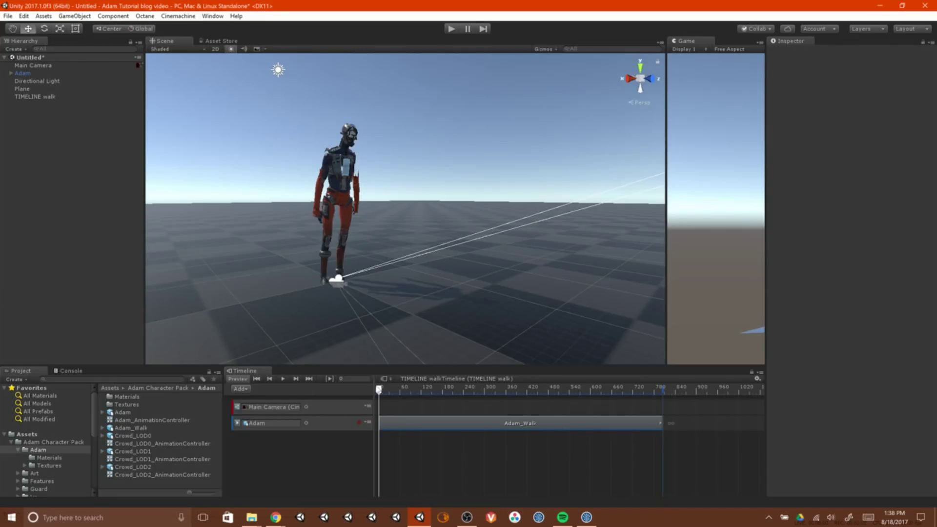
# Add a Cinemachine Shot clip to the Main Camera track and create a new virtual camera for it.
pyautogui.click(395, 403)
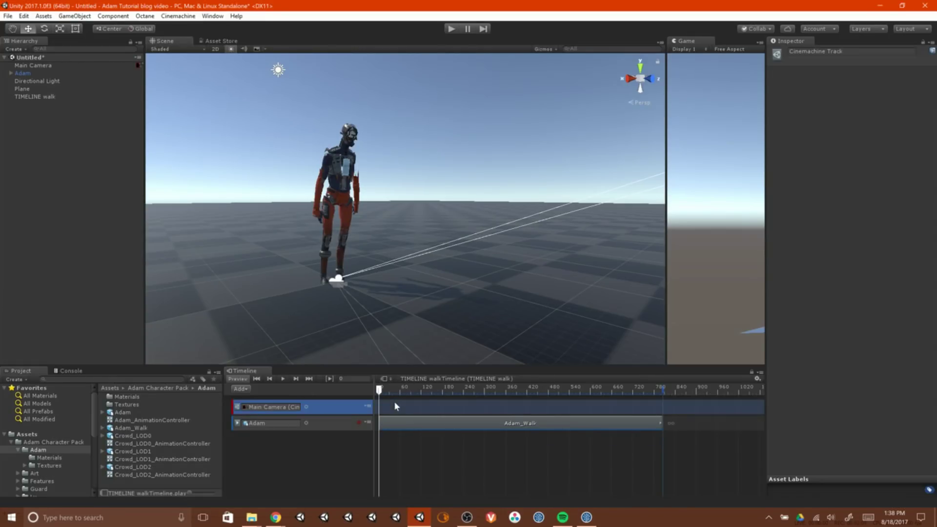
pyautogui.rightClick(395, 403)
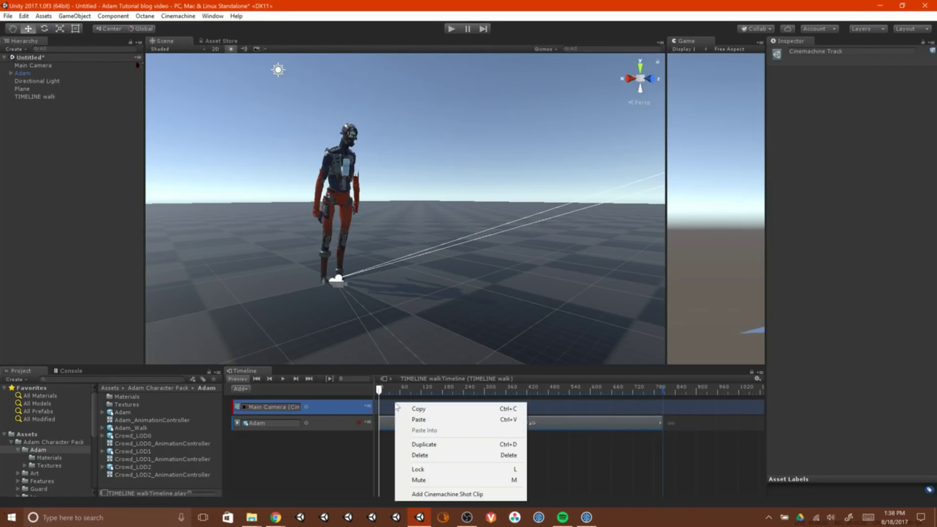
pyautogui.click(500, 495)
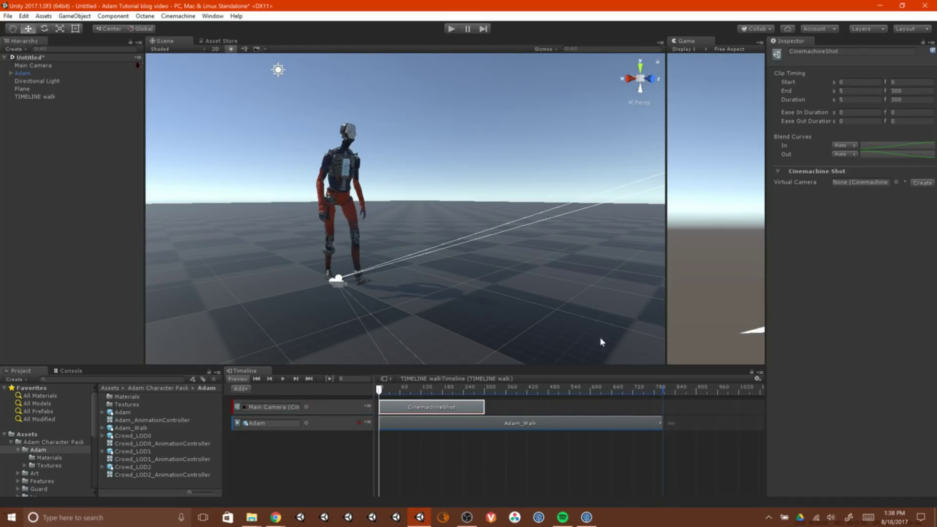
pyautogui.click(922, 183)
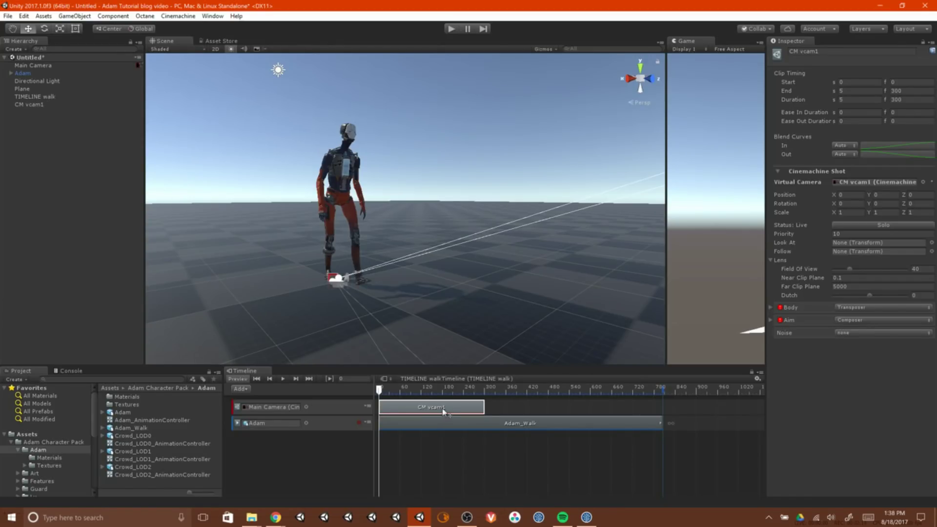
pyautogui.moveTo(382, 390)
pyautogui.mouseDown()
pyautogui.moveTo(404, 390)
pyautogui.moveTo(380, 391)
pyautogui.mouseUp()
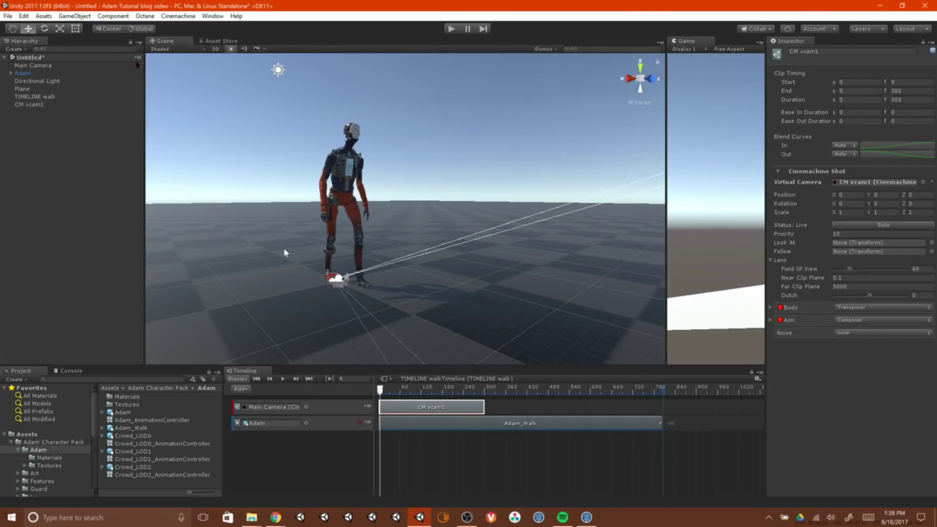
# Enlarge the Game view and move CM vcam1 behind Adam to about X 0.93, Y 1.27, Z -2.59, checking the shot in the timeline.
pyautogui.click(32, 104)
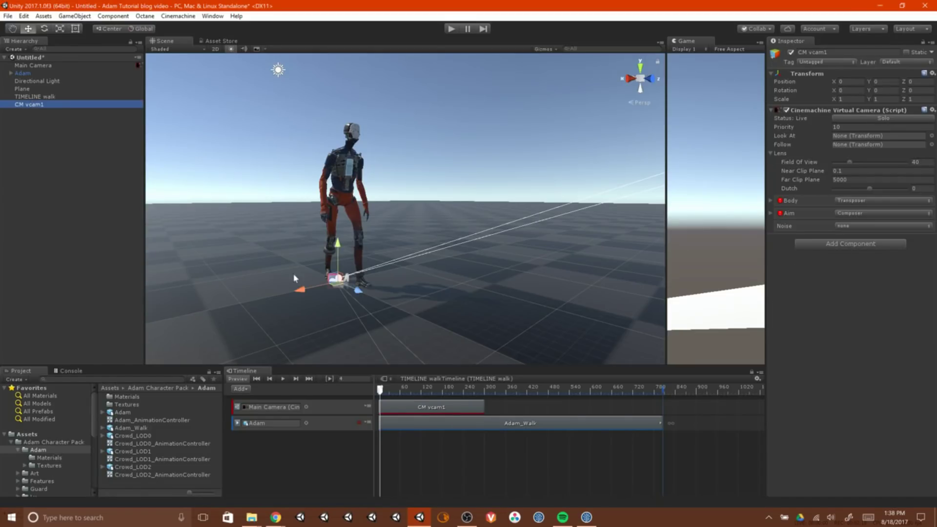
pyautogui.moveTo(340, 248); pyautogui.dragTo(340, 178)
pyautogui.moveTo(665, 251); pyautogui.dragTo(415, 229)
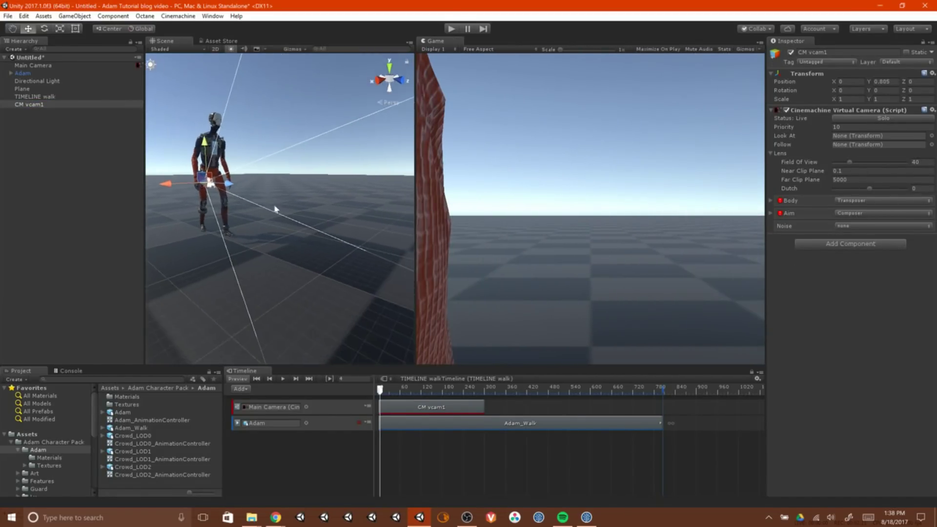
pyautogui.moveTo(205, 199)
pyautogui.mouseDown()
pyautogui.moveTo(183, 202)
pyautogui.moveTo(203, 199)
pyautogui.mouseUp()
pyautogui.moveTo(203, 200); pyautogui.dragTo(219, 150, button='right')
pyautogui.moveTo(220, 151); pyautogui.dragTo(234, 288, button='middle')
pyautogui.moveTo(233, 303); pyautogui.dragTo(170, 313)
pyautogui.moveTo(269, 251); pyautogui.dragTo(248, 322, button='right')
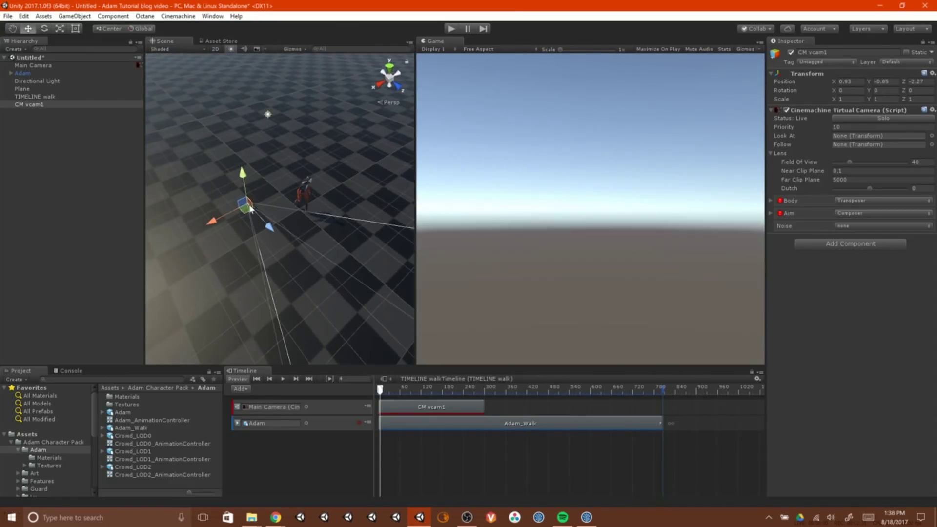
pyautogui.moveTo(246, 188); pyautogui.dragTo(240, 140)
pyautogui.moveTo(386, 390); pyautogui.dragTo(417, 393)
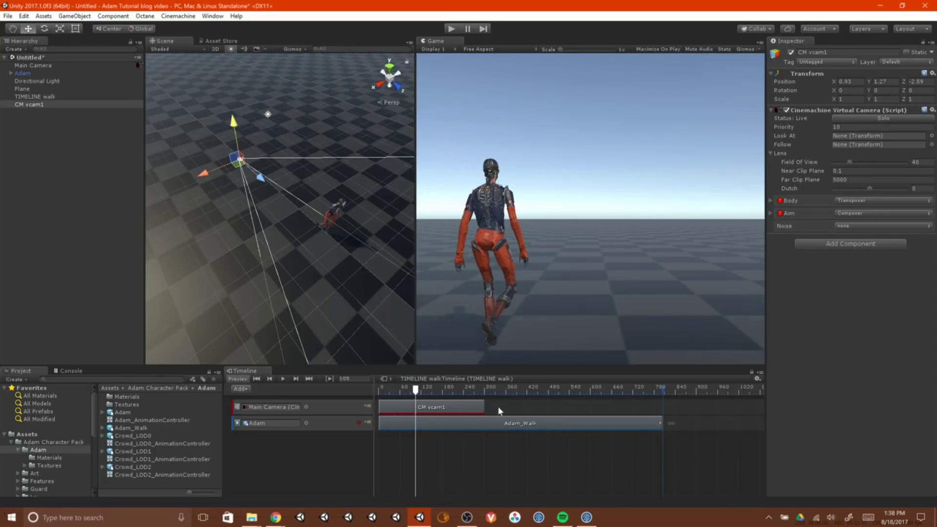
# Extend the CM vcam1 shot to about 781 frames and return the timeline to its start.
pyautogui.moveTo(485, 406); pyautogui.dragTo(596, 421)
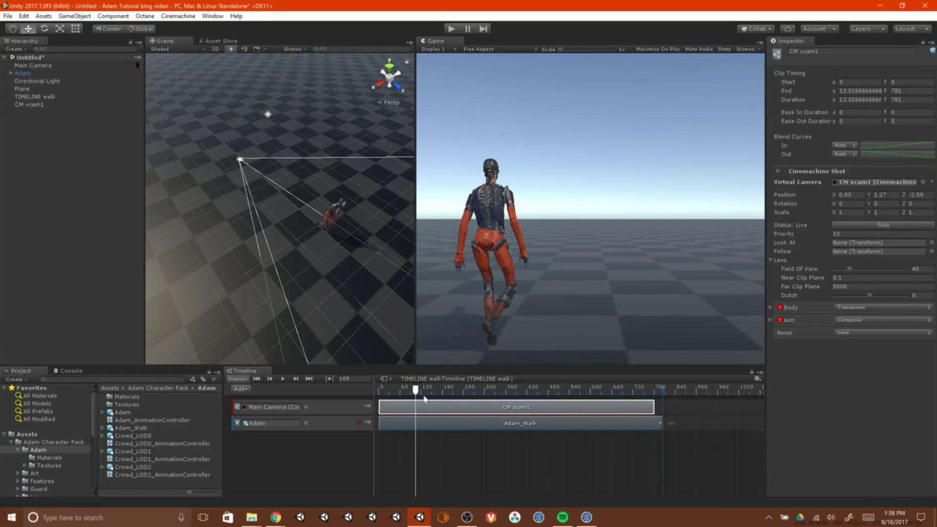
pyautogui.moveTo(425, 395); pyautogui.dragTo(356, 384)
pyautogui.moveTo(215, 195); pyautogui.dragTo(238, 184, button='right')
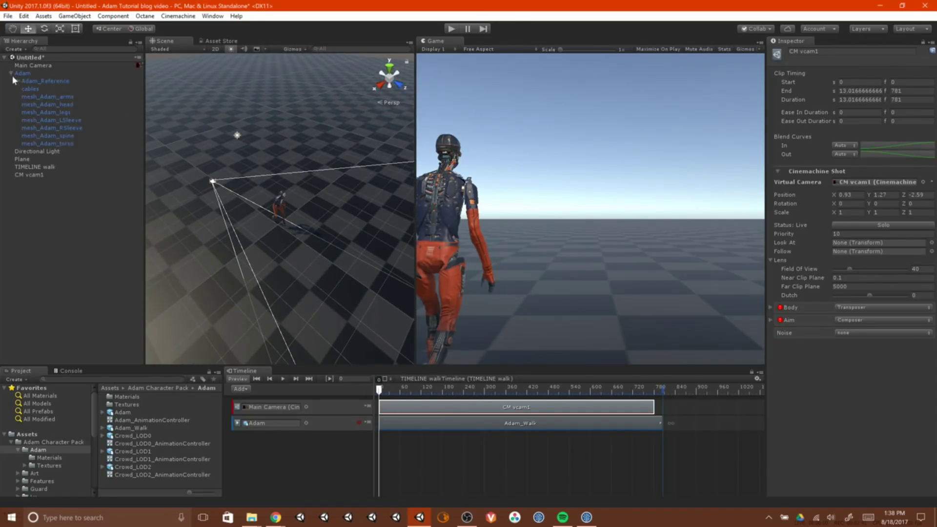
# Expand Adam's skeleton hierarchy and assign Bip01 Spine1 as the Look At target of the CM vcam1 shot.
pyautogui.click(24, 89)
pyautogui.click(31, 97)
pyautogui.click(49, 97)
pyautogui.click(38, 120)
pyautogui.click(432, 408)
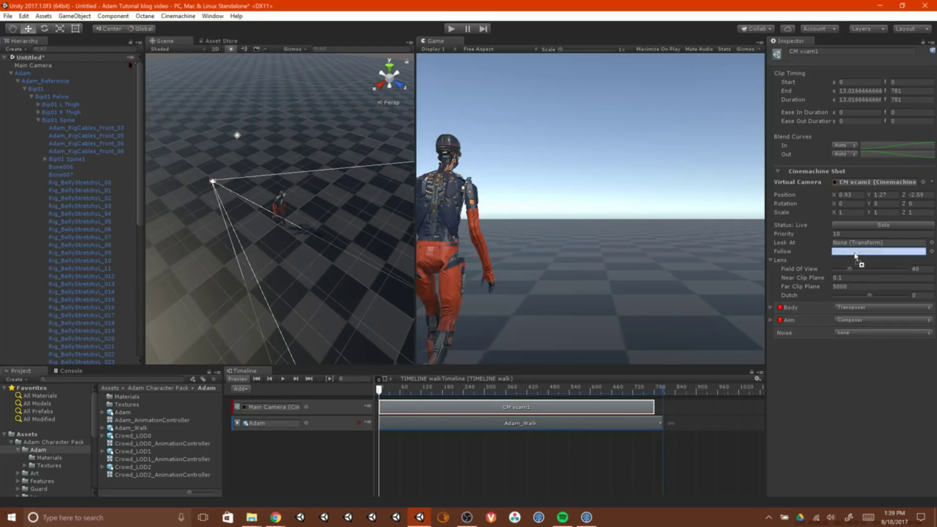
pyautogui.moveTo(851, 248); pyautogui.dragTo(852, 249)
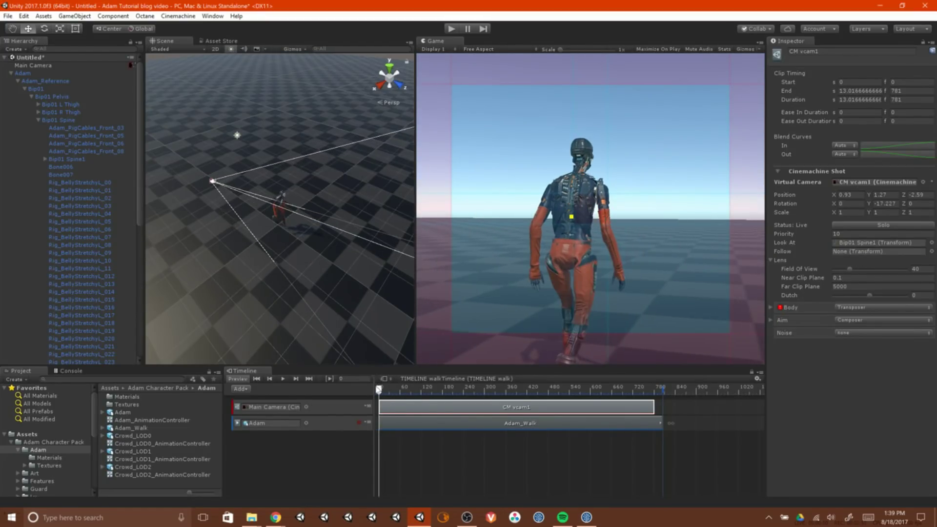
# Play the timeline, move CM vcam1 beside Adam's path to about X 3.43, Y 1.27, Z 6.98, and replay the shot from the start.
pyautogui.press('space')
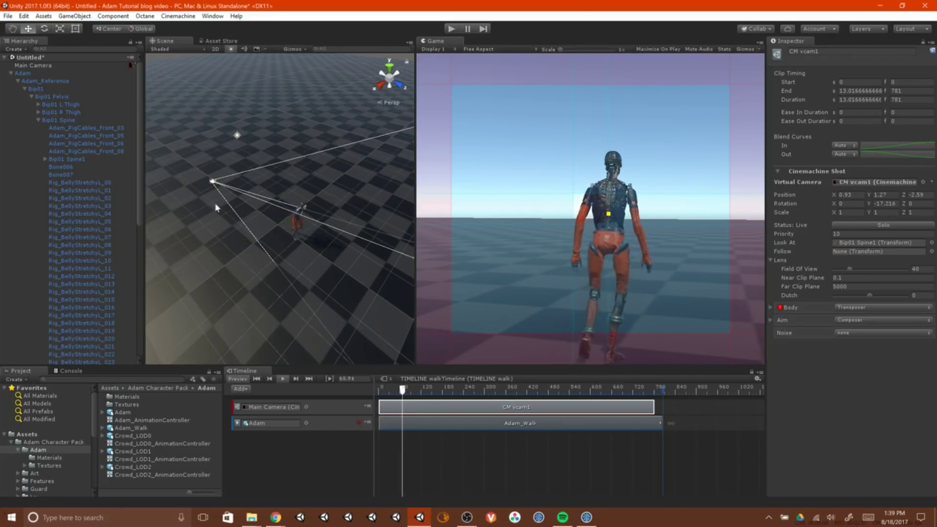
pyautogui.click(9, 73)
pyautogui.click(39, 104)
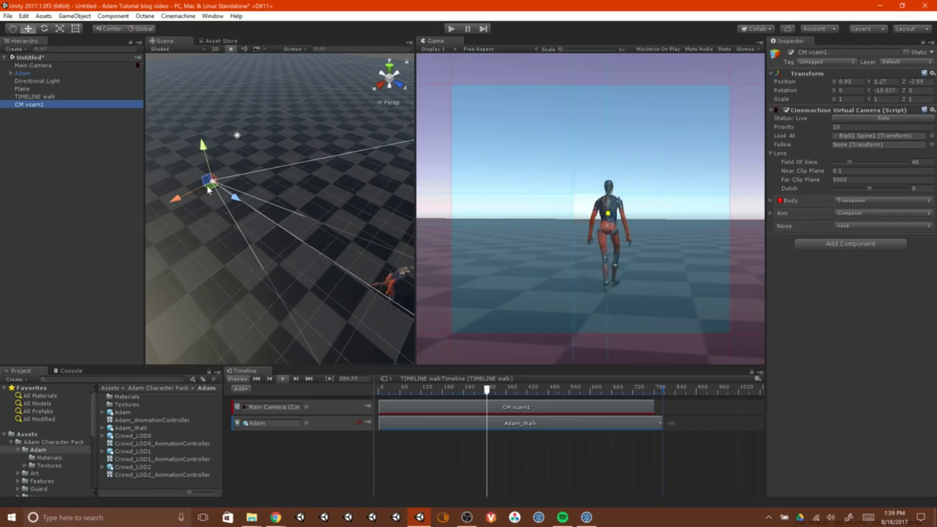
pyautogui.moveTo(236, 200); pyautogui.dragTo(326, 293)
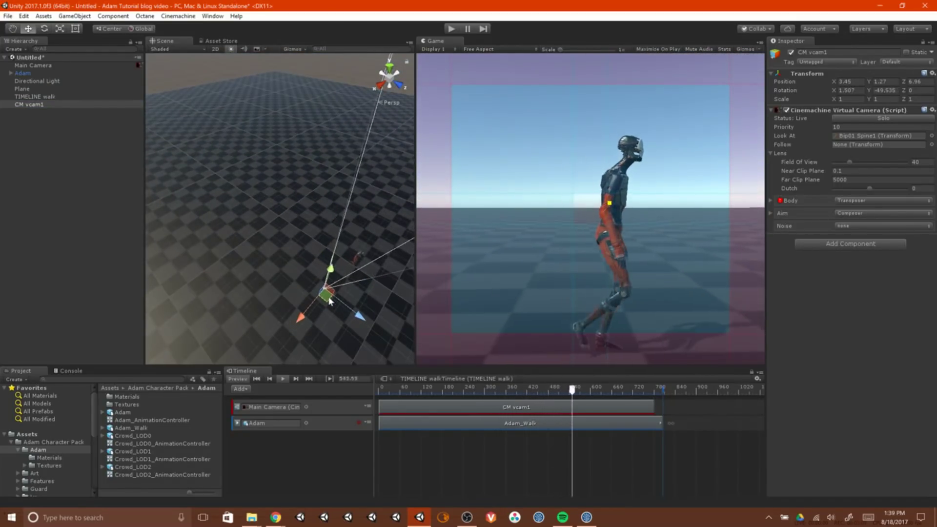
pyautogui.click(560, 401)
pyautogui.moveTo(582, 400); pyautogui.dragTo(374, 409)
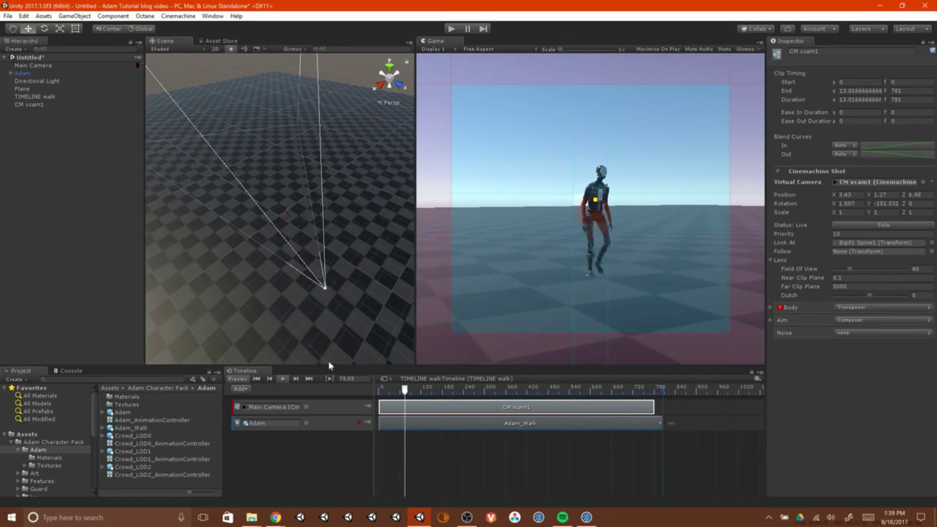
# Set the horizontal and vertical damping of CM vcam1's Aim to 0 and preview the shot.
pyautogui.click(771, 321)
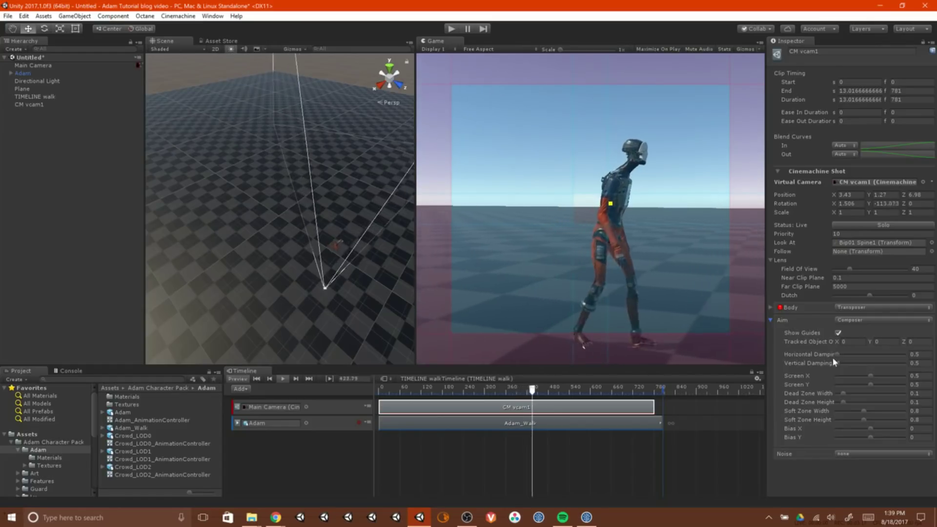
pyautogui.moveTo(836, 355); pyautogui.dragTo(685, 333)
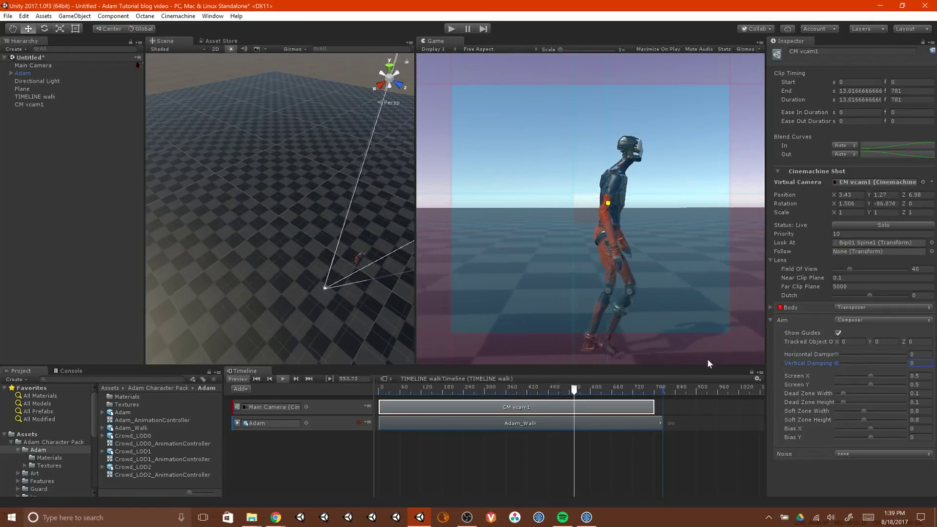
pyautogui.click(563, 398)
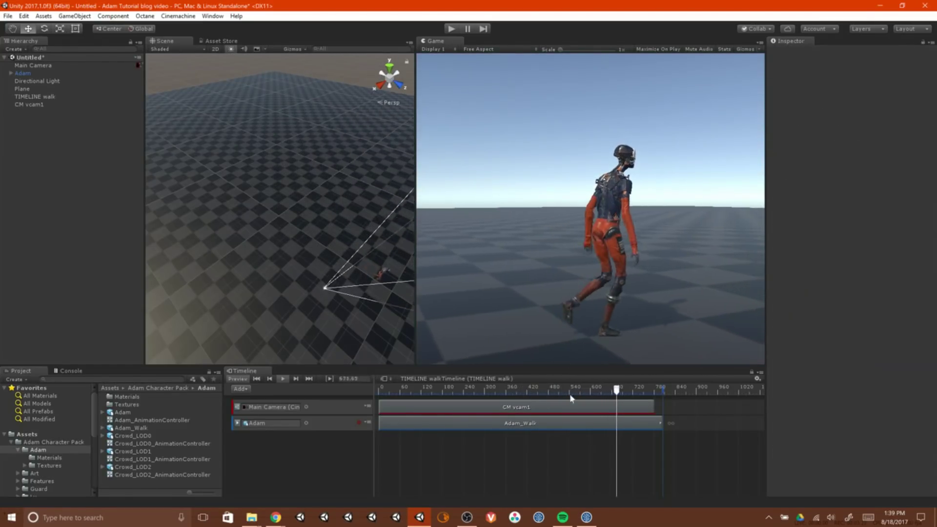
# Widen the dead zone of the CM vcam1 shot's Aim to about 0.597 and replay the shot from the start.
pyautogui.moveTo(577, 392); pyautogui.dragTo(535, 397)
pyautogui.click(507, 409)
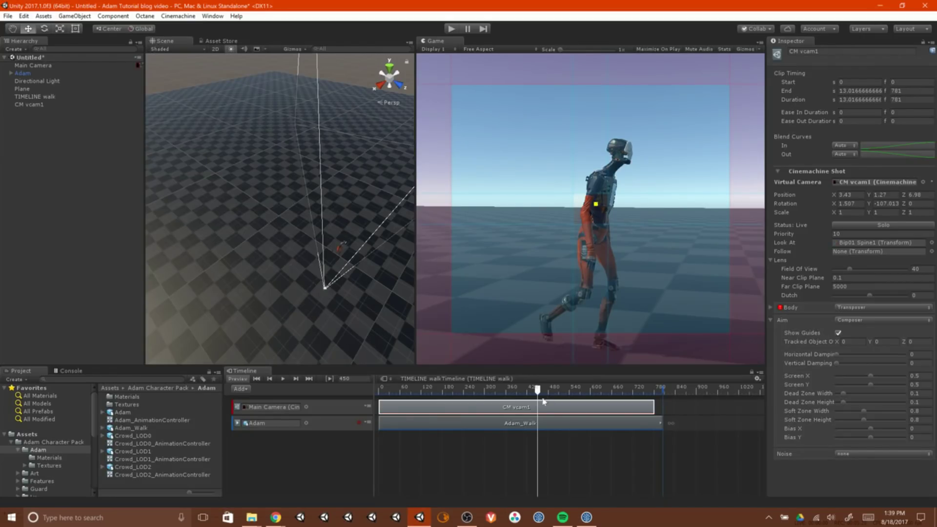
pyautogui.moveTo(537, 389)
pyautogui.mouseDown()
pyautogui.moveTo(545, 391)
pyautogui.moveTo(537, 394)
pyautogui.mouseUp()
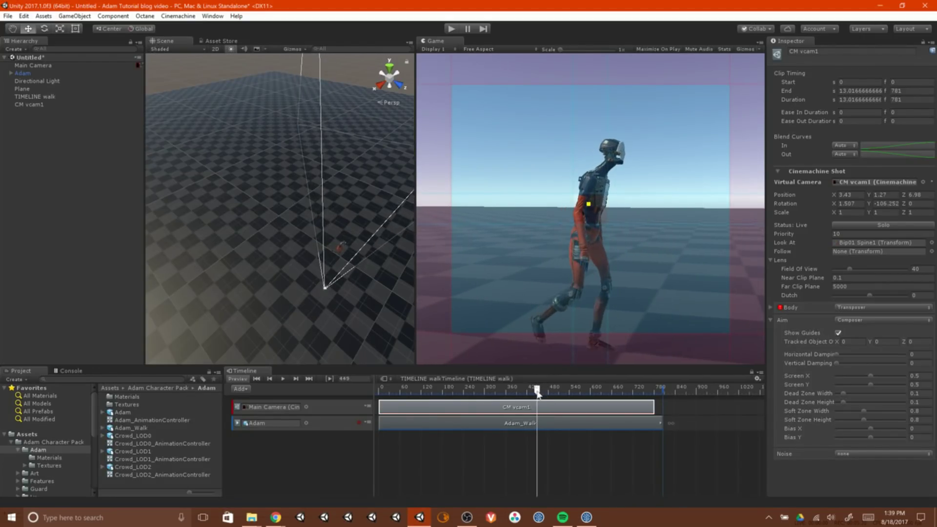
pyautogui.click(846, 393)
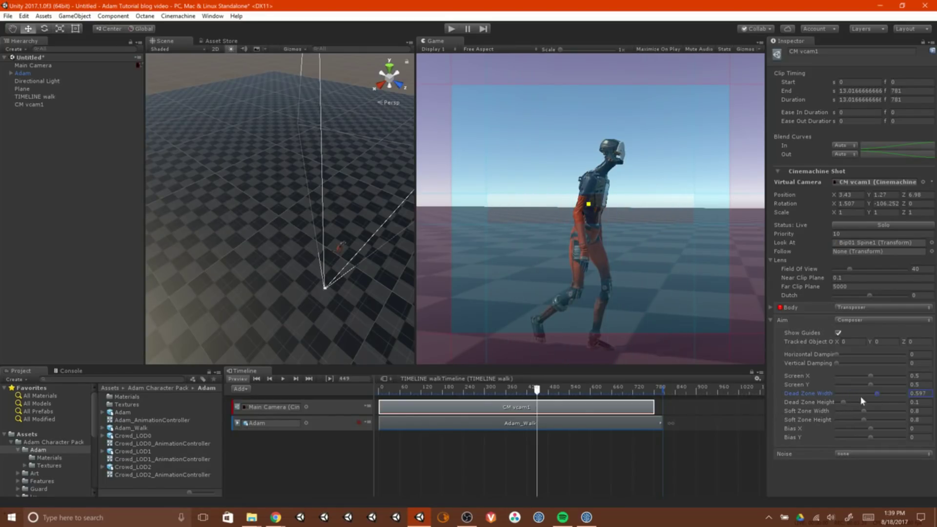
pyautogui.moveTo(534, 400); pyautogui.dragTo(378, 389)
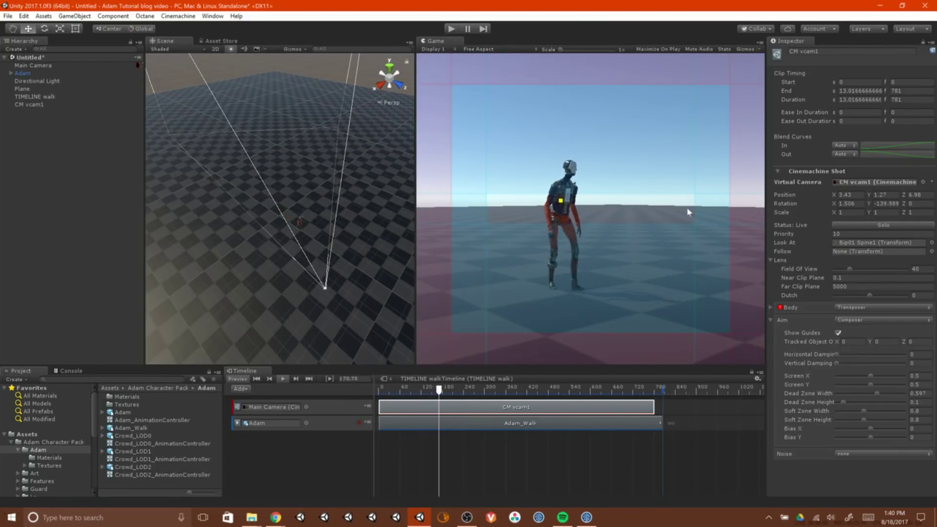
pyautogui.moveTo(327, 261); pyautogui.dragTo(330, 267, button='right')
pyautogui.press('w')
pyautogui.keyDown('alt'); pyautogui.moveTo(331, 267); pyautogui.dragTo(304, 324); pyautogui.keyUp('alt')
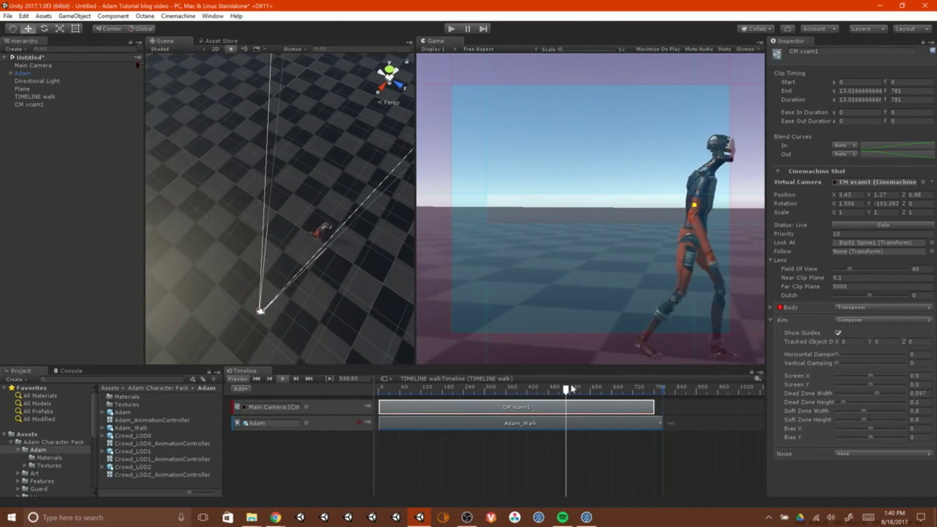
pyautogui.moveTo(570, 385); pyautogui.dragTo(553, 391)
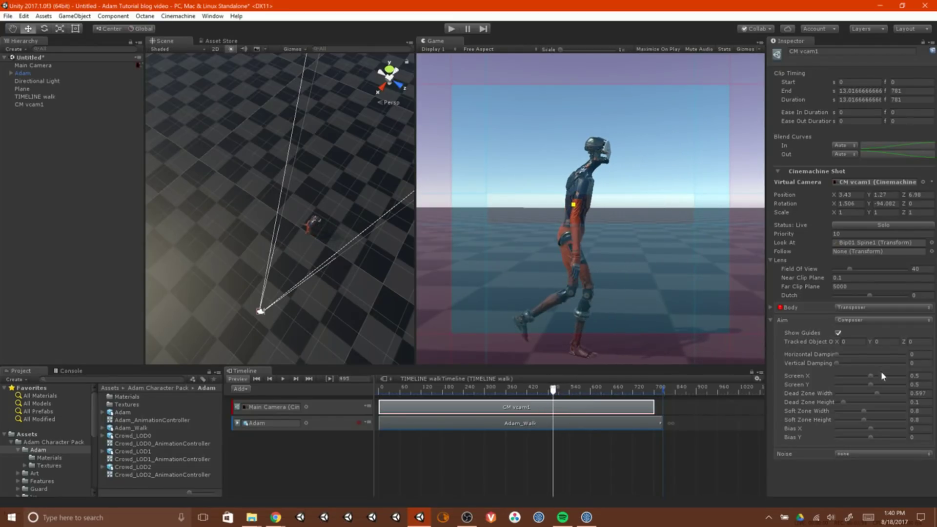
# Set the Aim's dead zone width to about 0.058 and its dead zone height to about 0.108.
pyautogui.click(863, 394)
pyautogui.moveTo(840, 401); pyautogui.dragTo(823, 403)
pyautogui.moveTo(552, 389); pyautogui.dragTo(407, 406)
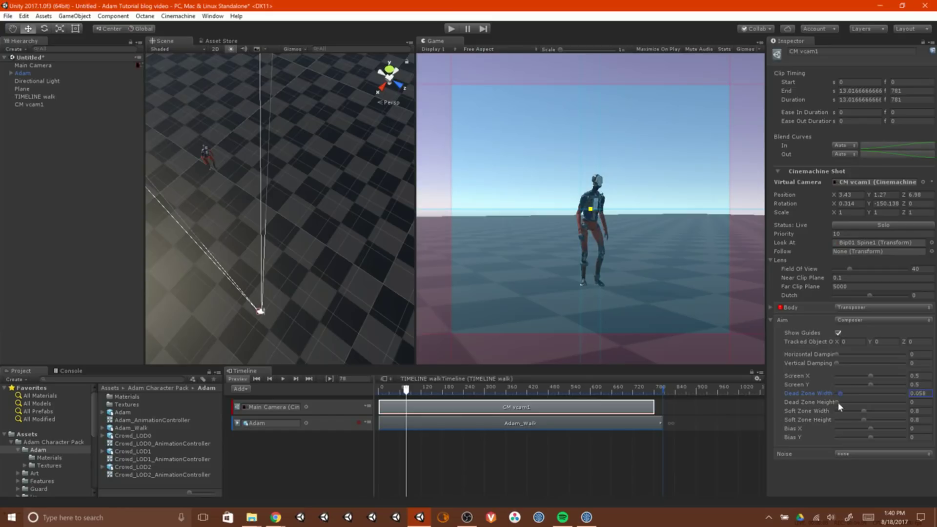
pyautogui.moveTo(837, 403); pyautogui.dragTo(842, 403)
# Try framing Adam off-centre, first at about Screen X 0.248, Screen Y 0.193, then at about 0.667, 0.259, previewing the shot each time.
pyautogui.moveTo(590, 209); pyautogui.dragTo(501, 110)
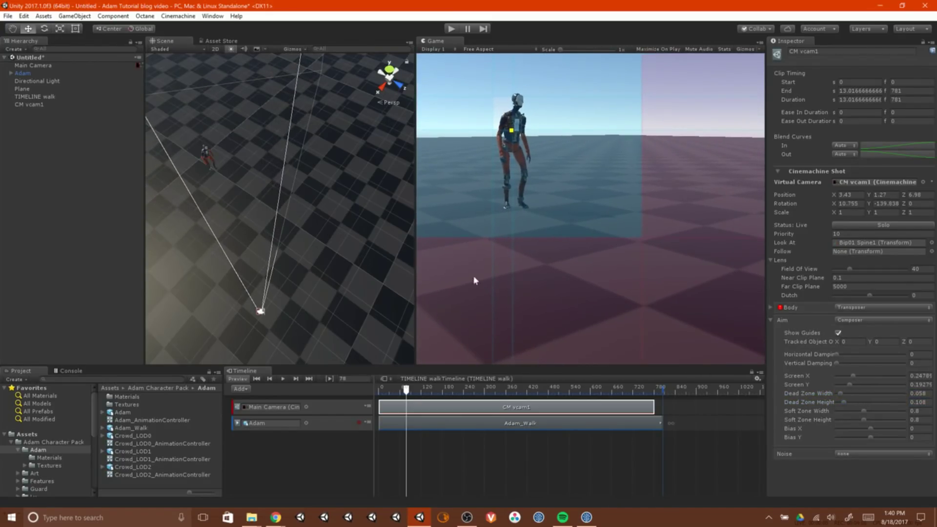
pyautogui.moveTo(404, 394); pyautogui.dragTo(396, 397)
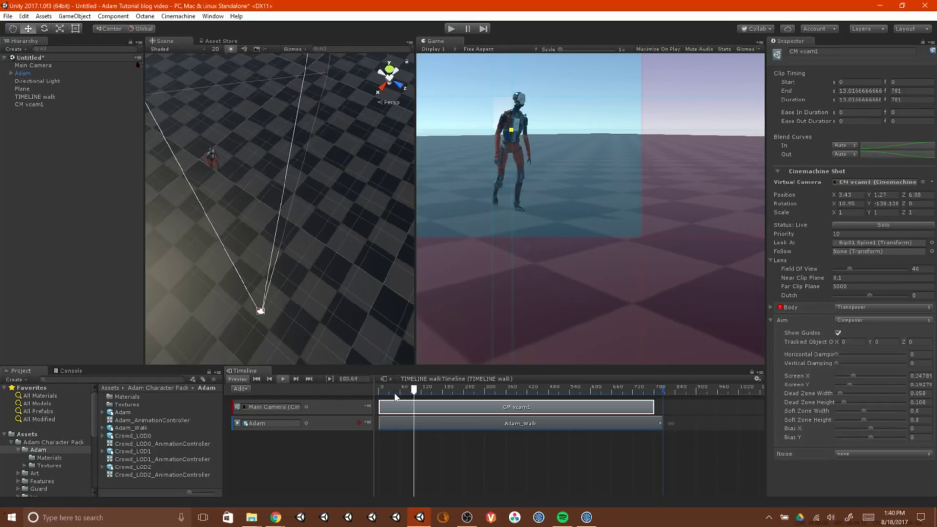
pyautogui.moveTo(511, 122); pyautogui.dragTo(653, 135)
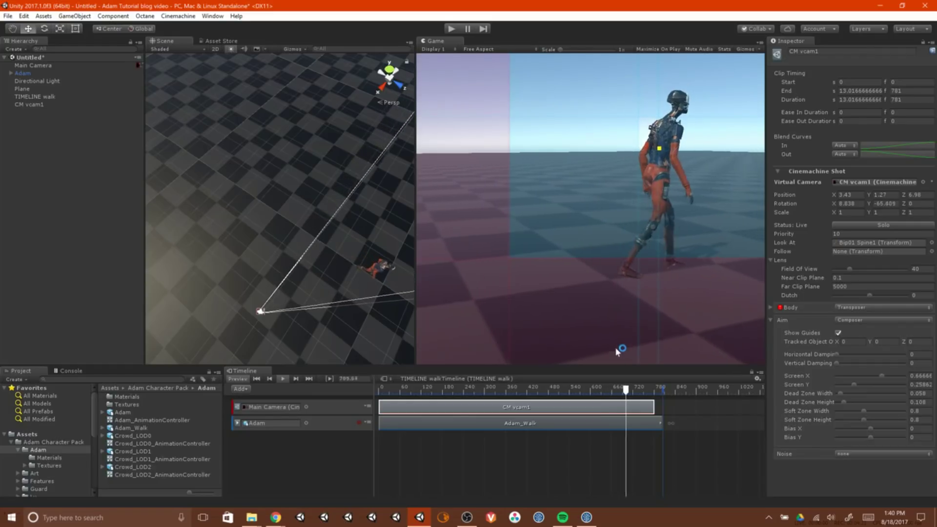
pyautogui.moveTo(617, 390); pyautogui.dragTo(490, 388)
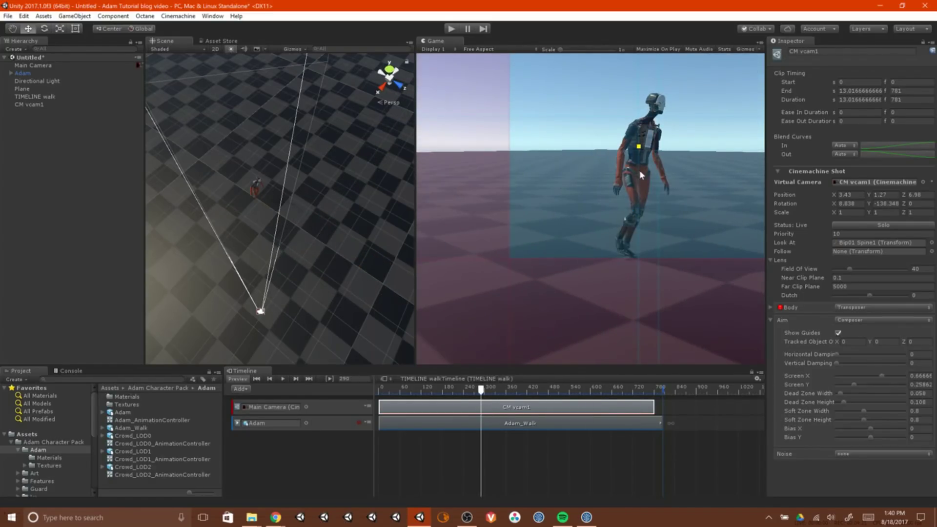
# Reframe Adam near the centre at about Screen X 0.427, Screen Y 0.439, with dead zone width 0.065 and height 0.043.
pyautogui.moveTo(647, 137); pyautogui.dragTo(563, 184)
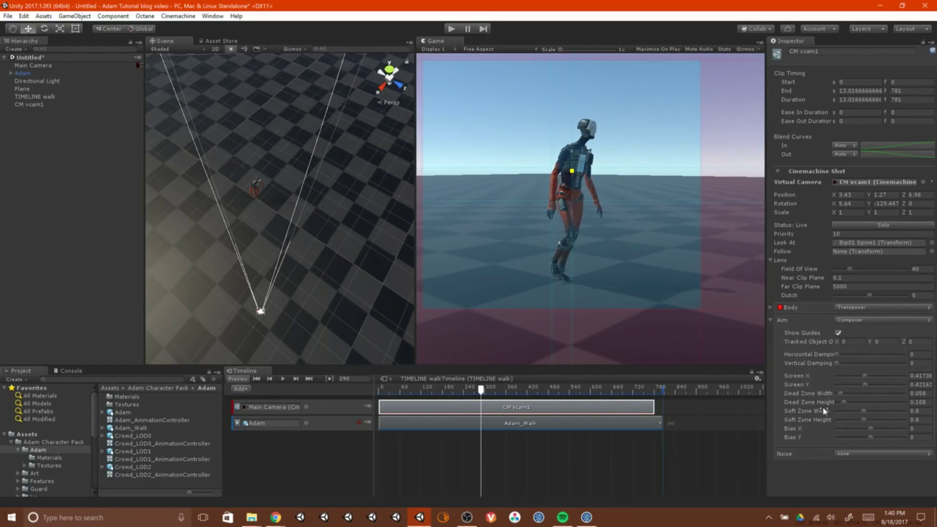
pyautogui.moveTo(842, 393)
pyautogui.mouseDown()
pyautogui.moveTo(836, 402)
pyautogui.moveTo(835, 389)
pyautogui.mouseUp()
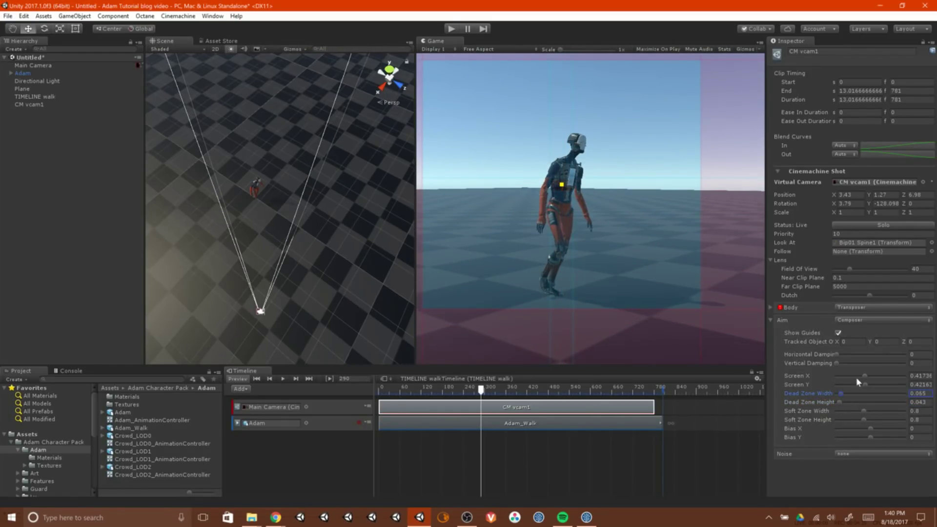
pyautogui.moveTo(859, 376); pyautogui.dragTo(879, 375)
pyautogui.moveTo(625, 185); pyautogui.dragTo(568, 191)
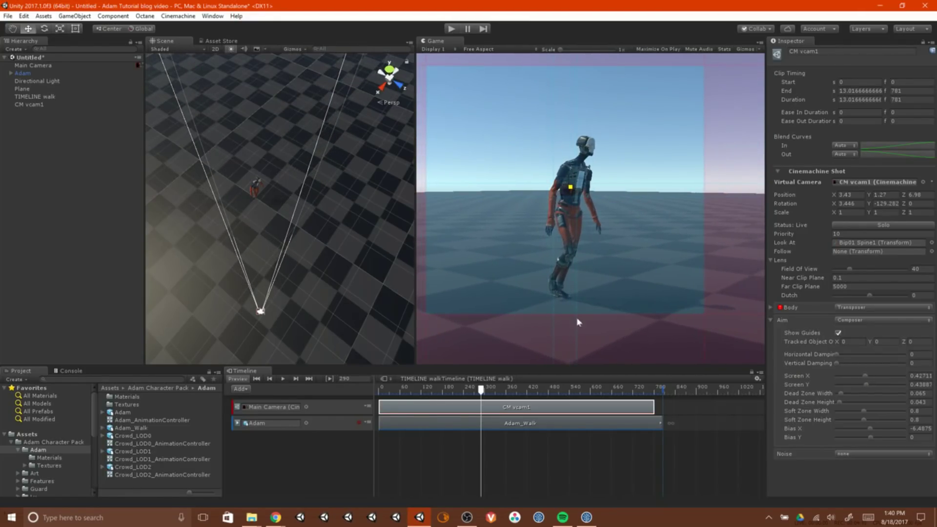
# Set the horizontal and vertical damping of the Aim to 2 and replay the shot from the start.
pyautogui.moveTo(482, 390)
pyautogui.mouseDown()
pyautogui.moveTo(473, 390)
pyautogui.moveTo(485, 390)
pyautogui.moveTo(478, 398)
pyautogui.mouseUp()
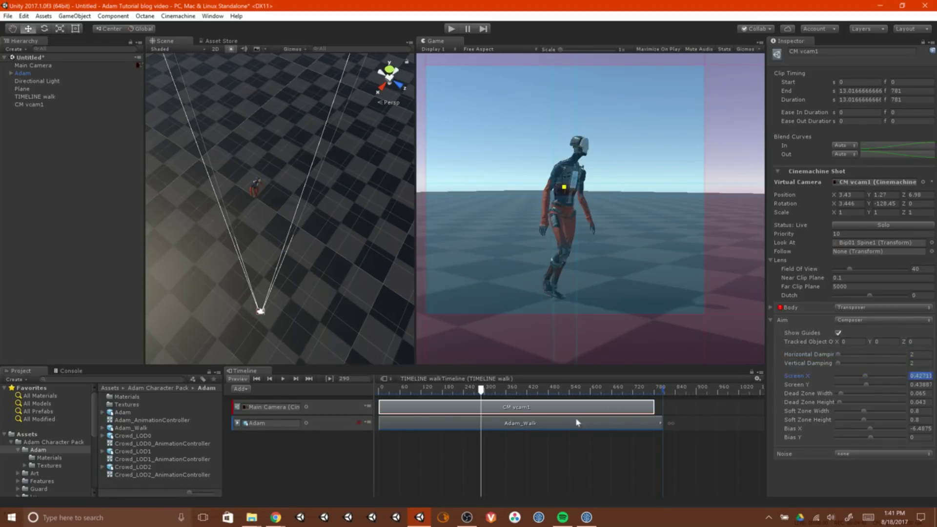
pyautogui.moveTo(480, 390); pyautogui.dragTo(377, 400)
pyautogui.press('space')
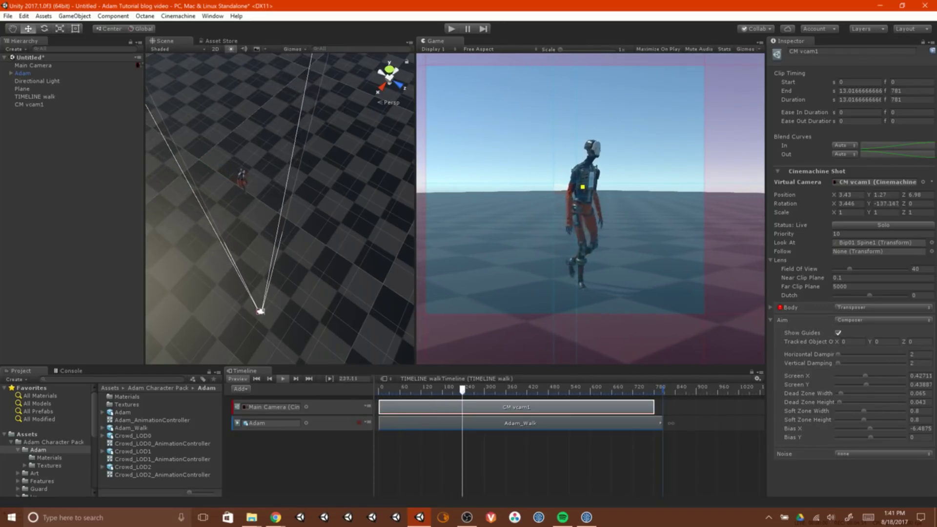
# Raise the Aim's horizontal damping to 4 and replay the shot from the start.
pyautogui.click(911, 354)
pyautogui.write('4')
pyautogui.press('Tab')
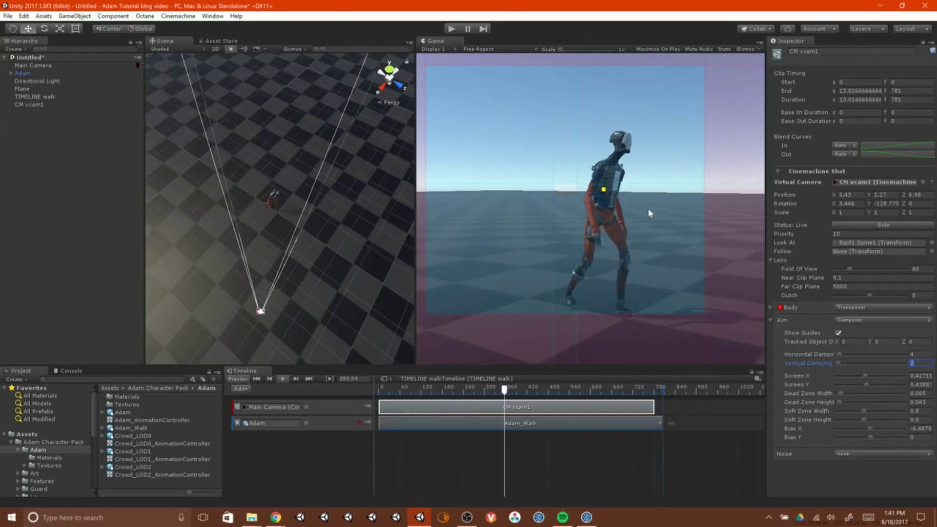
pyautogui.moveTo(535, 387); pyautogui.dragTo(552, 389)
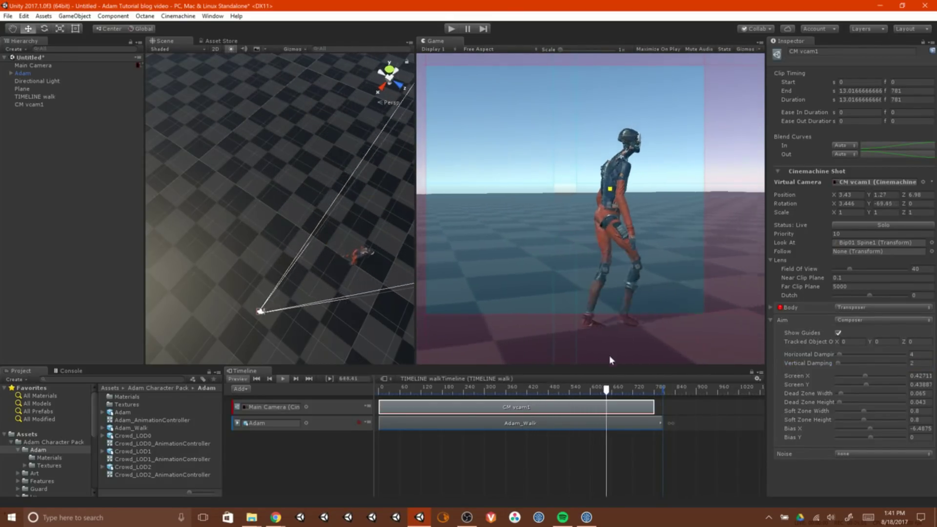
pyautogui.moveTo(605, 388); pyautogui.dragTo(349, 401)
pyautogui.press('space')
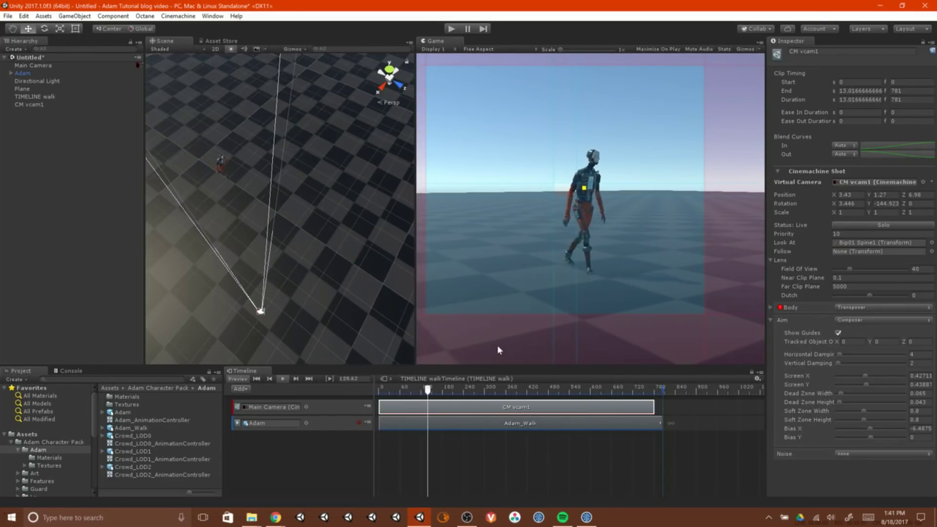
# Run the scene in play mode, set the shot's horizontal damping to 8 and replay the timeline from the start.
pyautogui.click(452, 29)
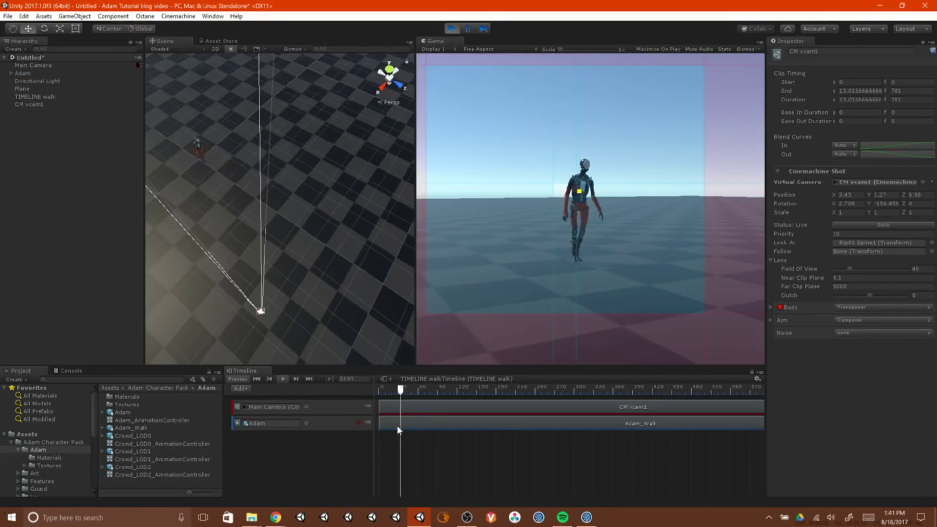
pyautogui.click(508, 390)
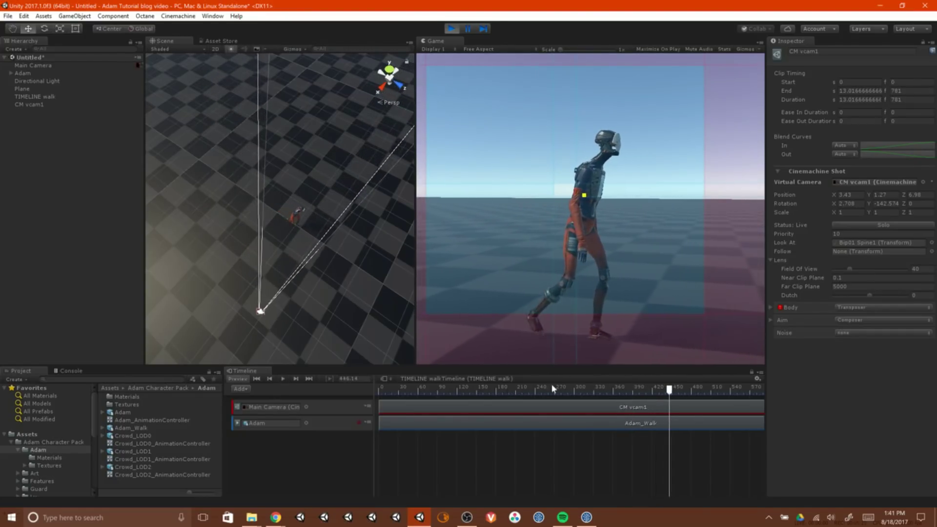
pyautogui.click(770, 321)
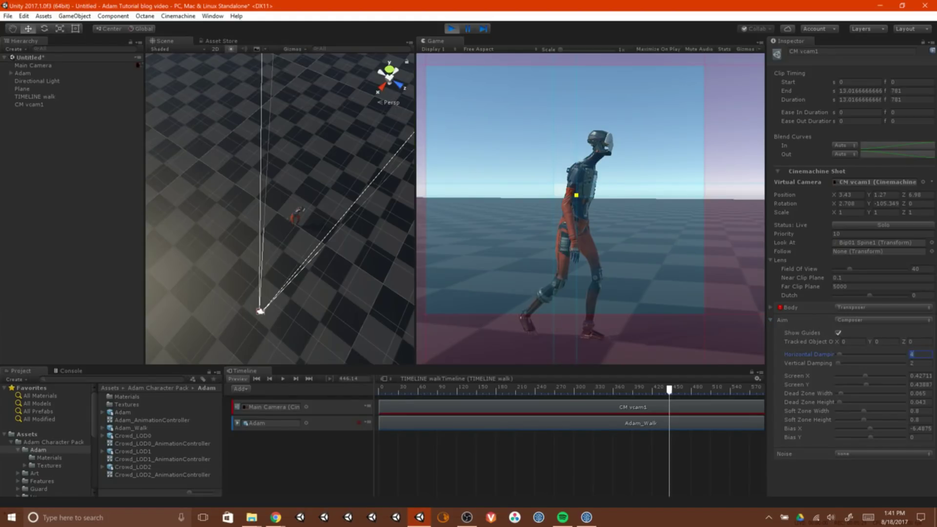
pyautogui.moveTo(406, 389); pyautogui.dragTo(351, 387)
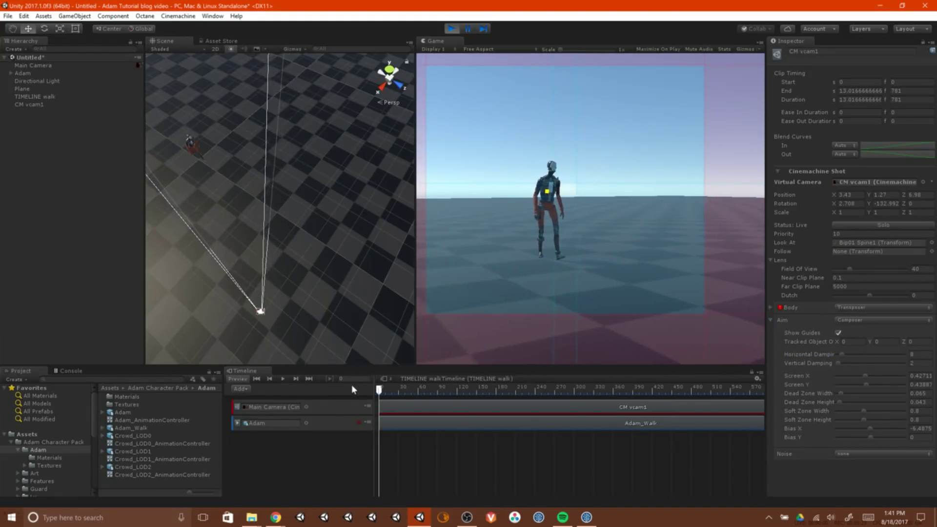
pyautogui.press('space')
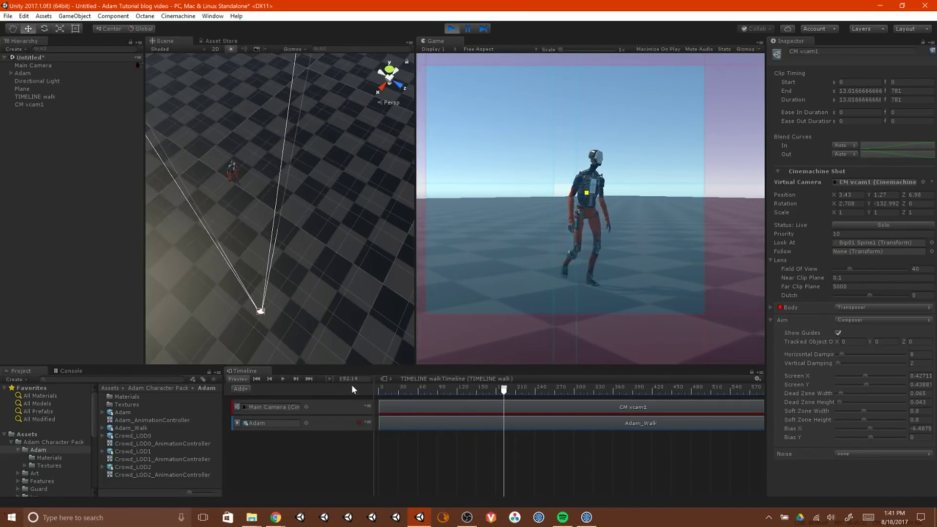
pyautogui.press('space')
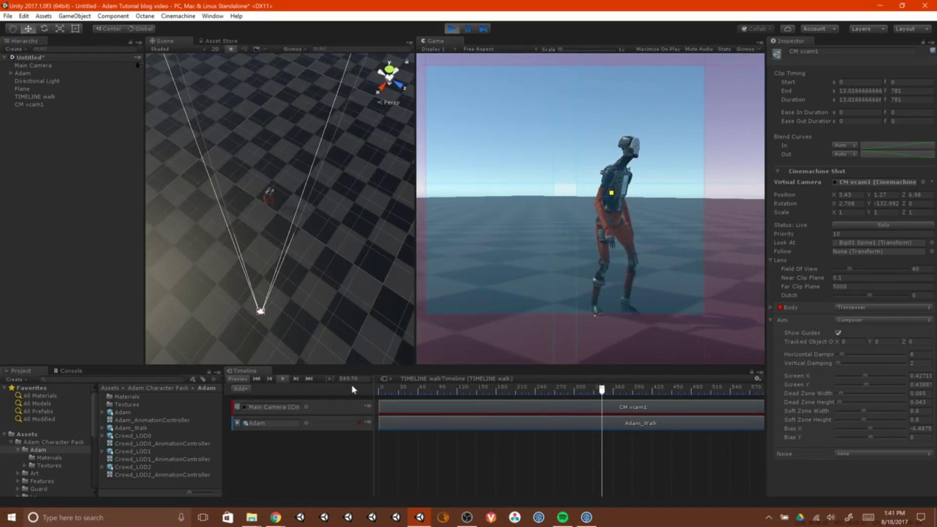
# Select the CM vcam1 object, return the timeline to its start and move the camera to about X 1.3, Y 1.27, Z 5.29.
pyautogui.click(24, 97)
pyautogui.click(90, 159)
pyautogui.click(28, 103)
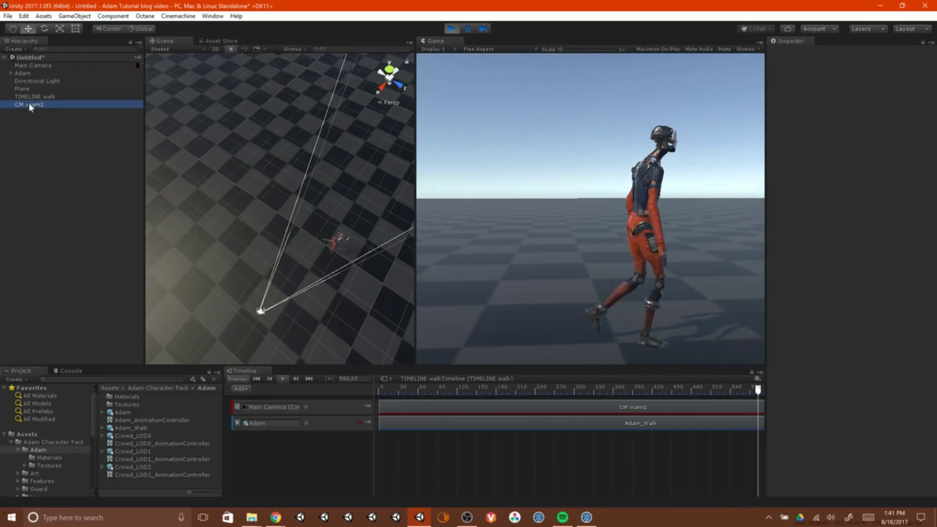
pyautogui.click(419, 390)
pyautogui.moveTo(418, 393); pyautogui.dragTo(339, 393)
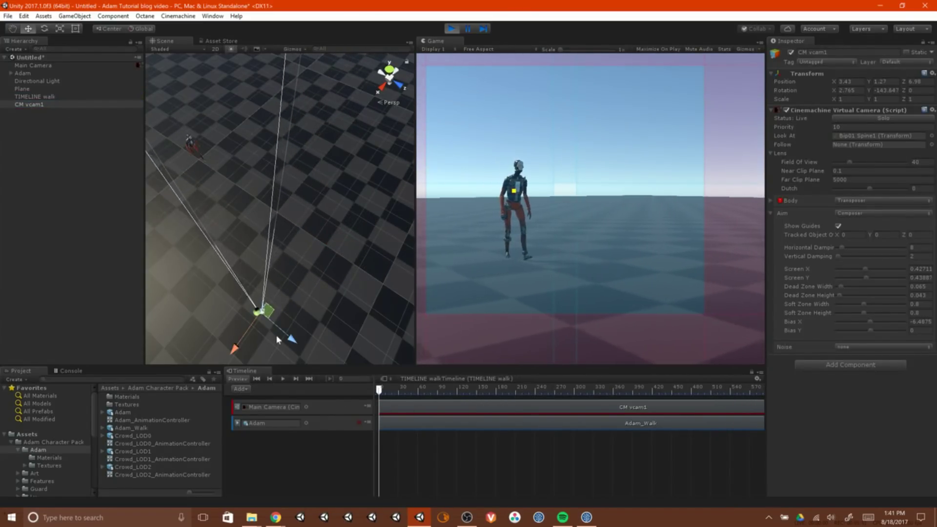
pyautogui.moveTo(268, 314); pyautogui.dragTo(268, 232)
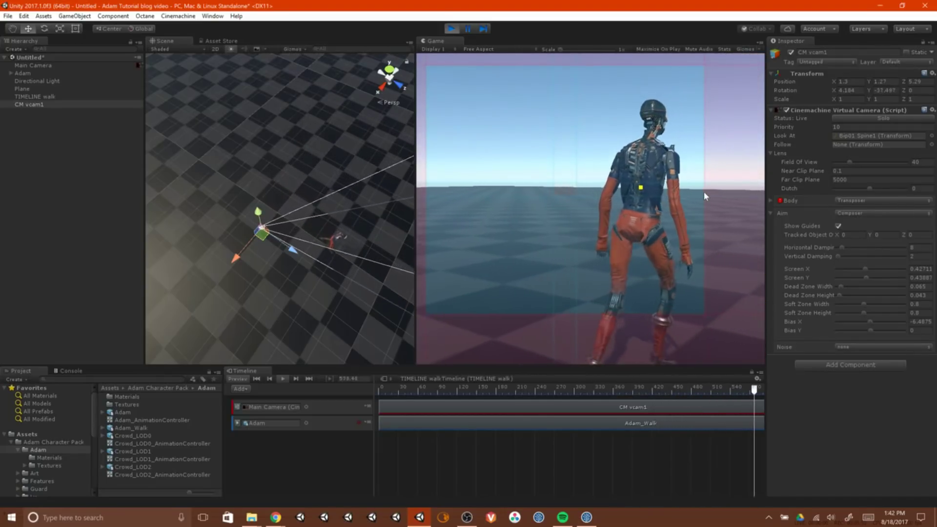
# Set CM vcam1's horizontal damping to 10 and replay the timeline from the start.
pyautogui.moveTo(398, 390); pyautogui.dragTo(362, 392)
pyautogui.click(915, 247)
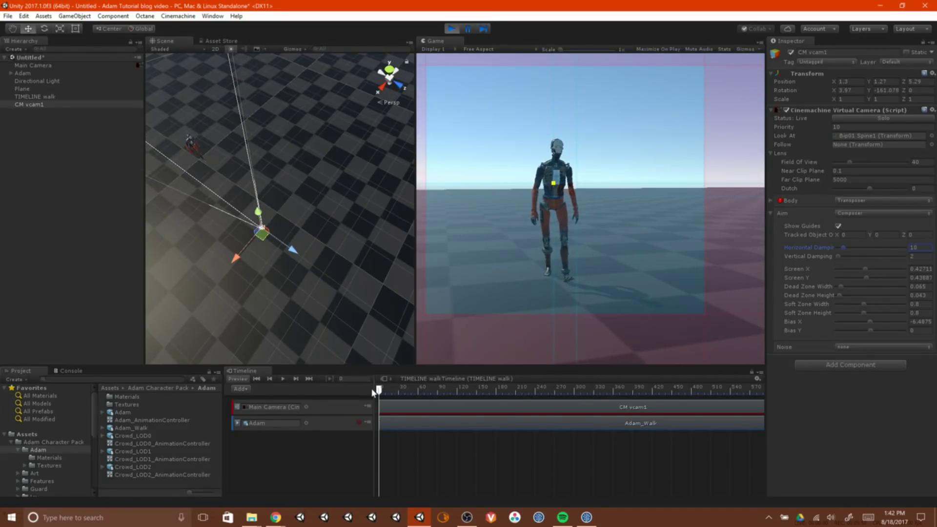
pyautogui.moveTo(366, 390); pyautogui.dragTo(367, 390)
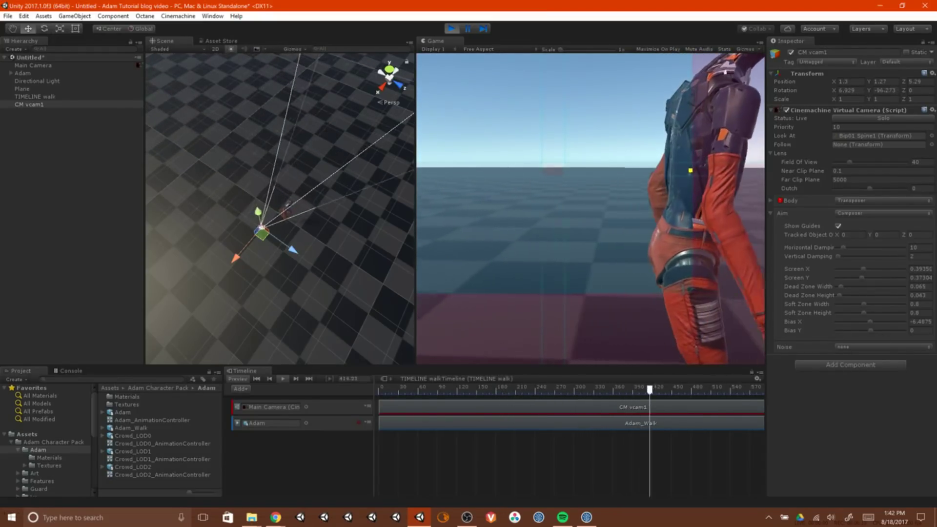
# Reduce CM vcam1's horizontal damping to 3 and replay the timeline from the start.
pyautogui.click(913, 247)
pyautogui.write('3')
pyautogui.press('Tab')
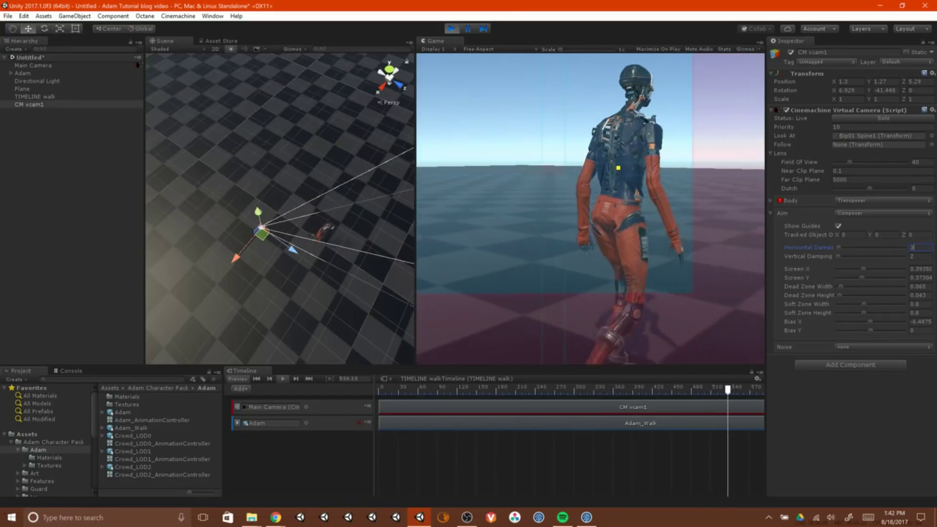
pyautogui.moveTo(400, 389); pyautogui.dragTo(364, 389)
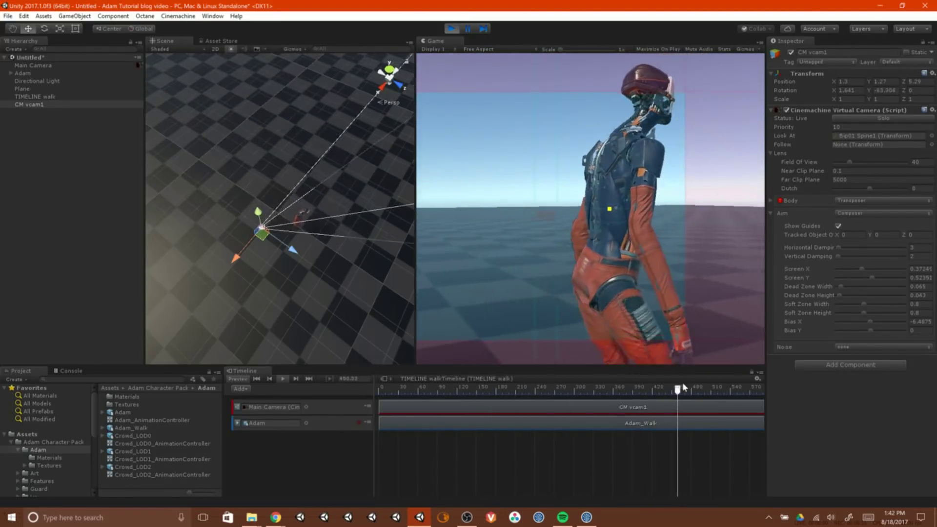
# Set CM vcam1's Look At target to Adam's Bip01 Head and reframe the shot to about Screen Y 0.227.
pyautogui.click(597, 389)
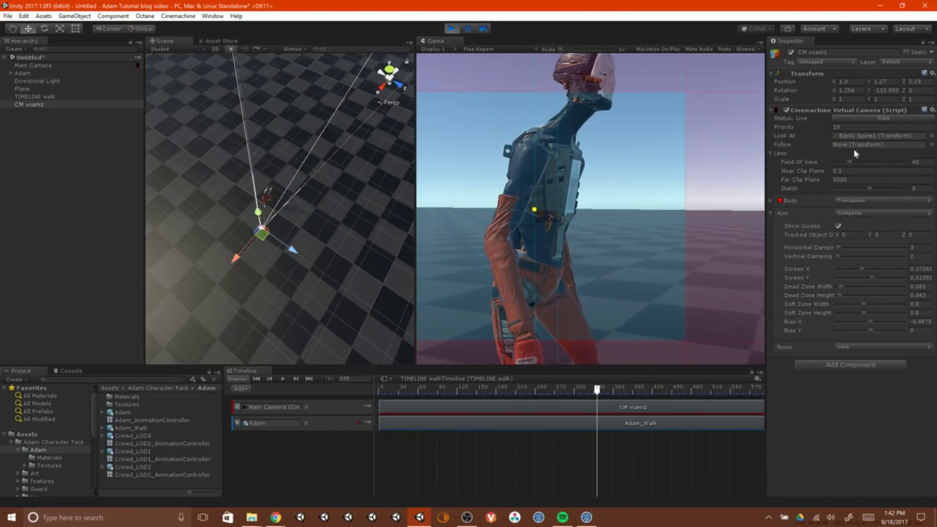
pyautogui.click(865, 137)
pyautogui.click(65, 159)
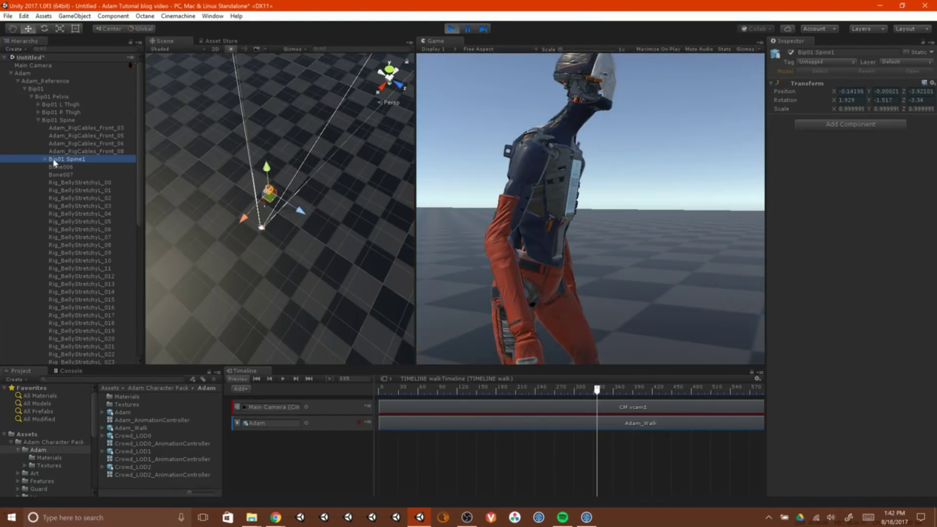
pyautogui.press('Right')
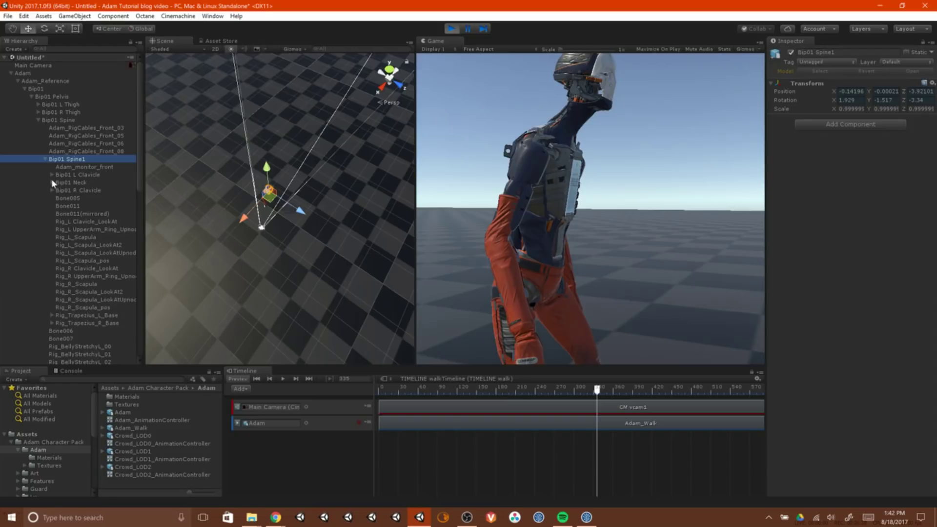
pyautogui.click(52, 183)
pyautogui.click(59, 191)
pyautogui.click(59, 190)
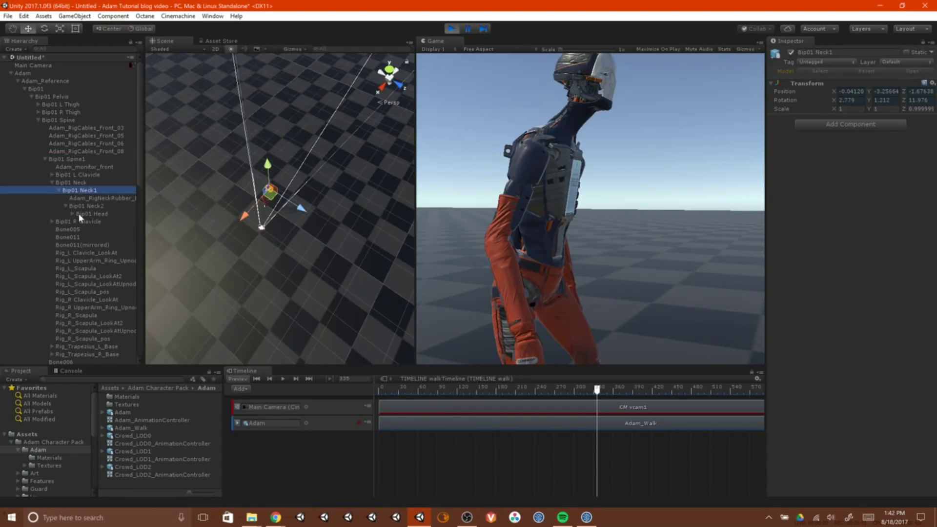
pyautogui.click(482, 407)
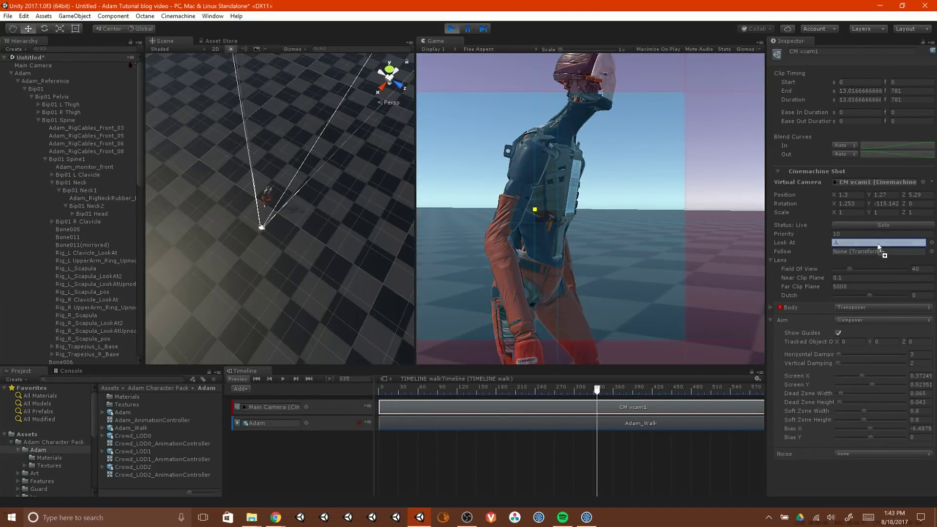
pyautogui.moveTo(878, 246); pyautogui.dragTo(878, 242)
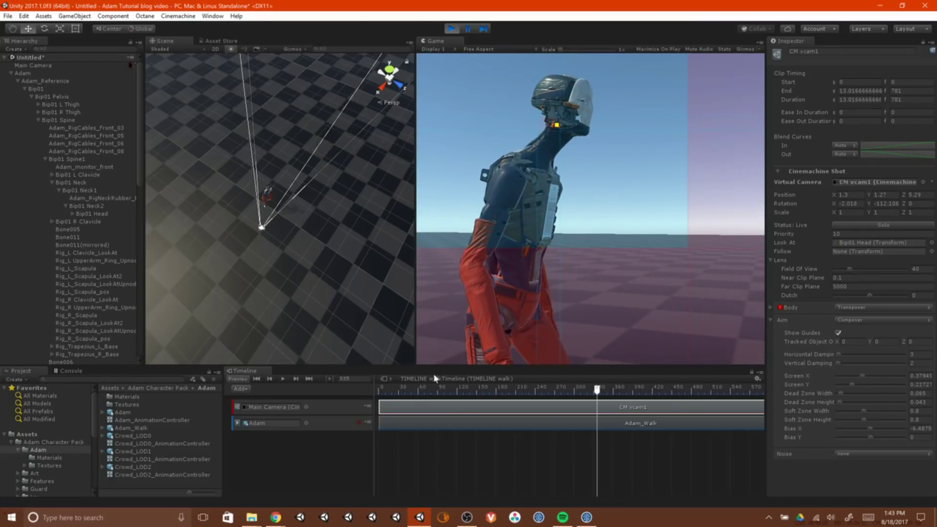
# Replay the timeline from the start, leave play mode and reassign Bip01 Head as CM vcam1's Look At target.
pyautogui.moveTo(399, 391); pyautogui.dragTo(362, 393)
pyautogui.press('space')
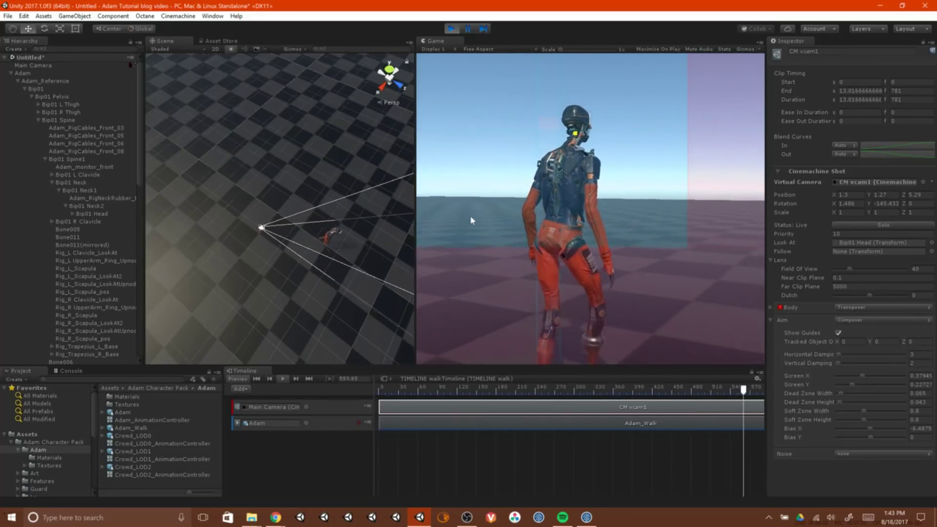
pyautogui.click(448, 29)
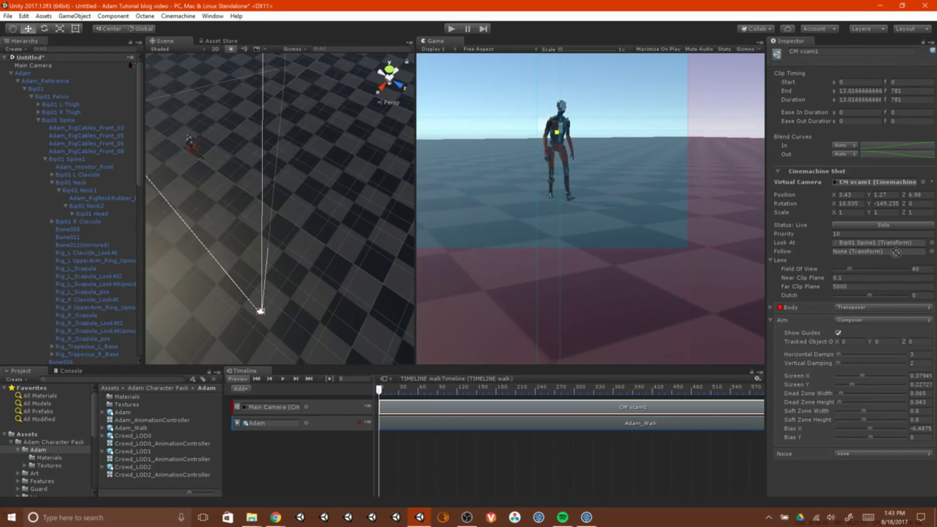
pyautogui.click(397, 389)
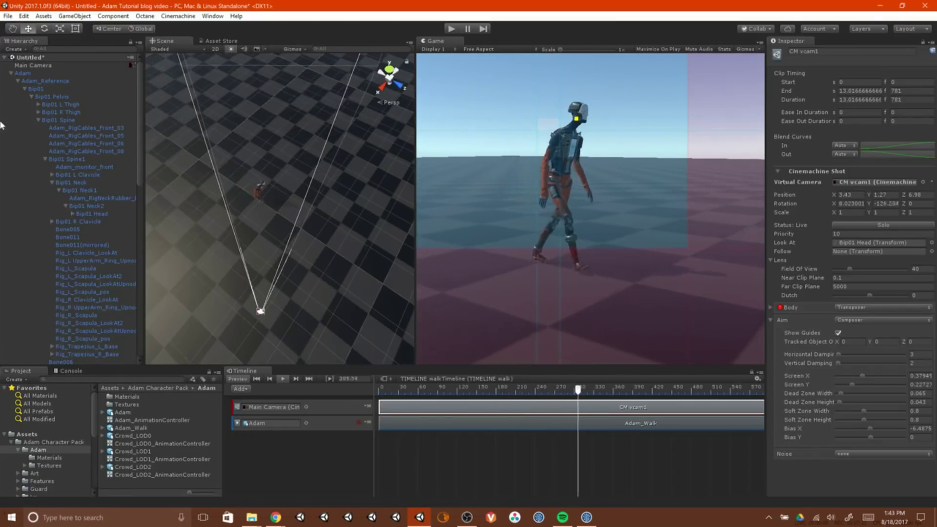
# Collapse the Adam hierarchy, select CM vcam1 and move it to about X 0.88, Y 1.27, Z 8.45.
pyautogui.click(11, 73)
pyautogui.click(23, 105)
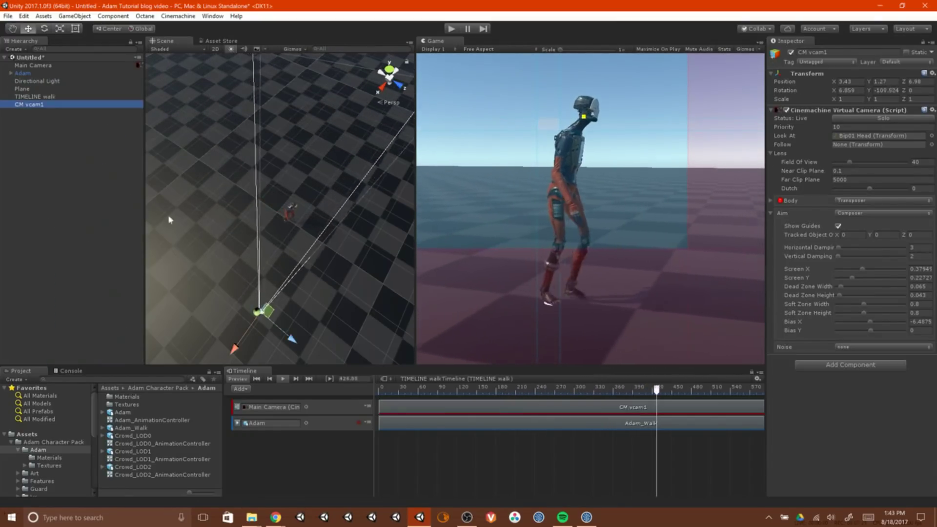
pyautogui.moveTo(267, 312); pyautogui.dragTo(349, 274)
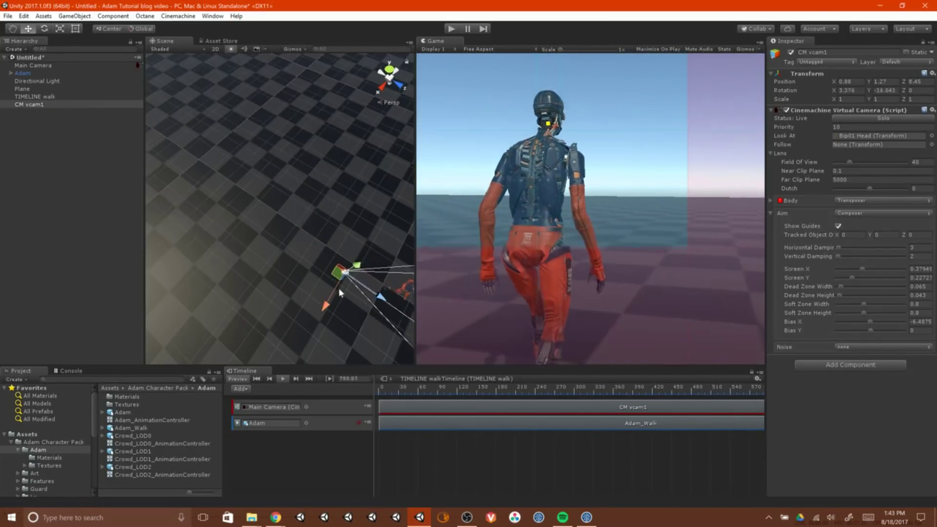
# Return the timeline to its start and shorten the CM vcam1 clip so it ends at about frame 115.
pyautogui.moveTo(380, 389); pyautogui.dragTo(373, 389)
pyautogui.scroll(-3, 511, 388)
pyautogui.moveTo(660, 405); pyautogui.dragTo(421, 406)
# Add a Cinemachine shot clip right after the CM vcam1 clip and create a new virtual camera for it.
pyautogui.rightClick(456, 413)
pyautogui.click(492, 404)
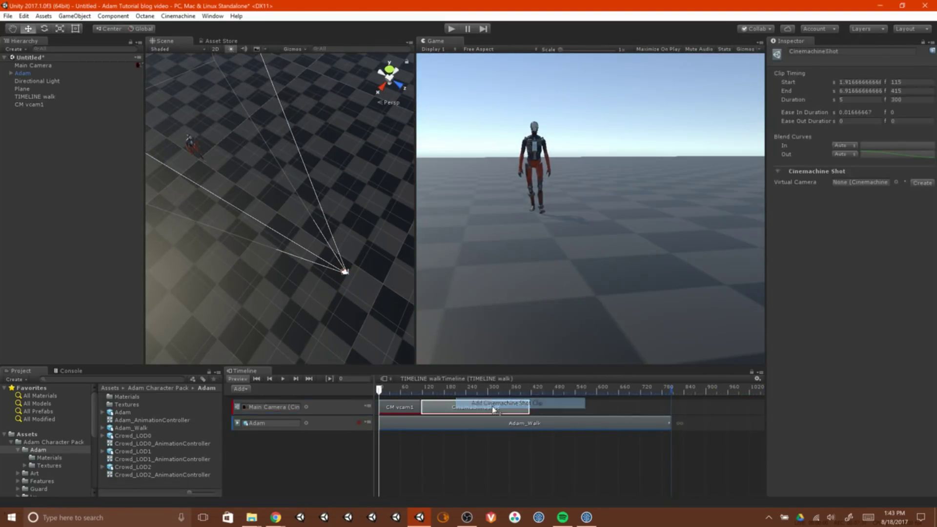
pyautogui.click(921, 183)
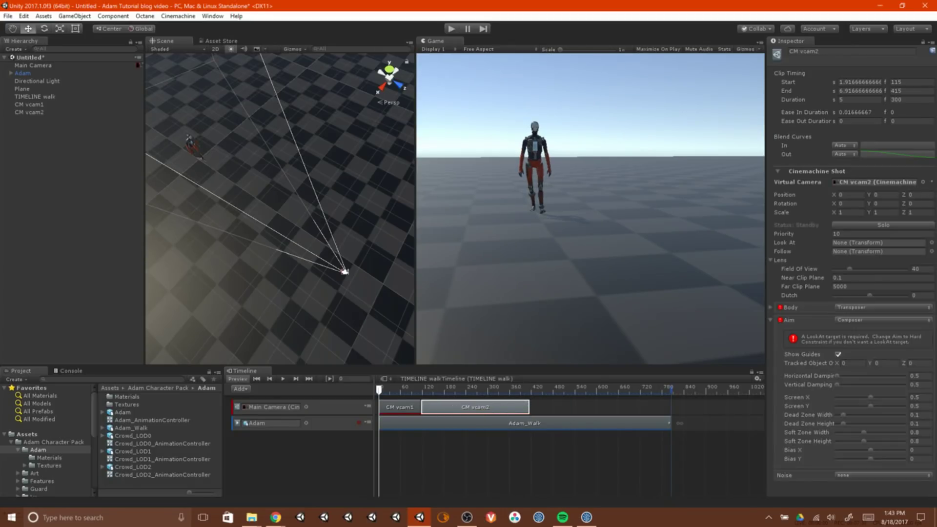
# Set CM vcam2's Look At target to Bip01 Head and its Follow target to Adam.
pyautogui.click(34, 104)
pyautogui.click(871, 136)
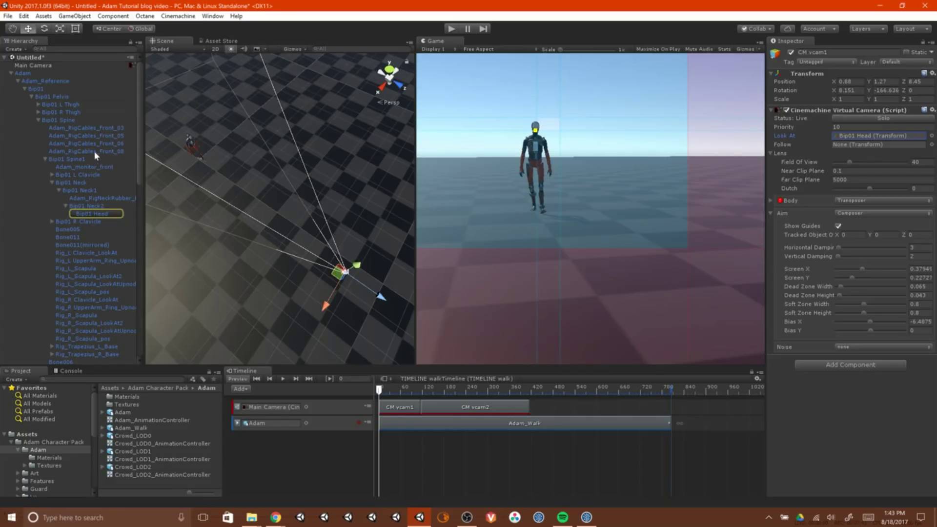
pyautogui.click(484, 407)
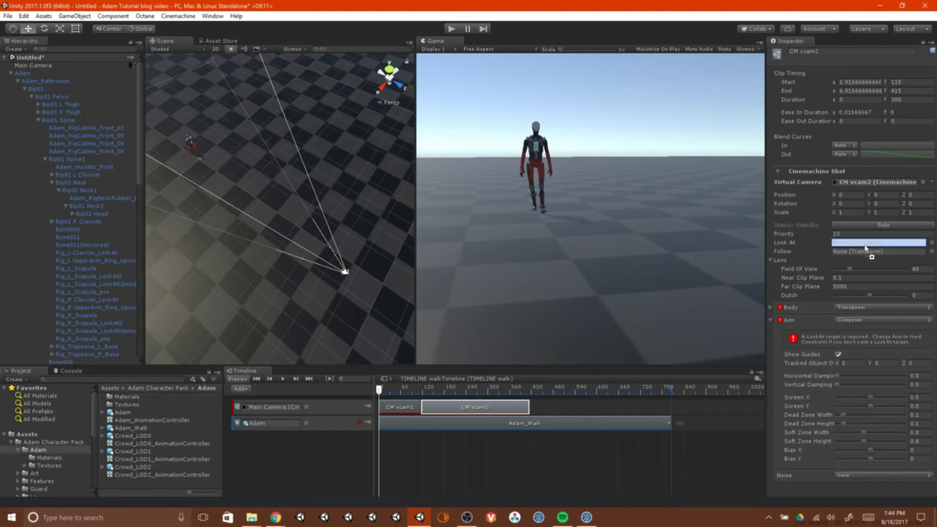
pyautogui.moveTo(865, 245); pyautogui.dragTo(865, 246)
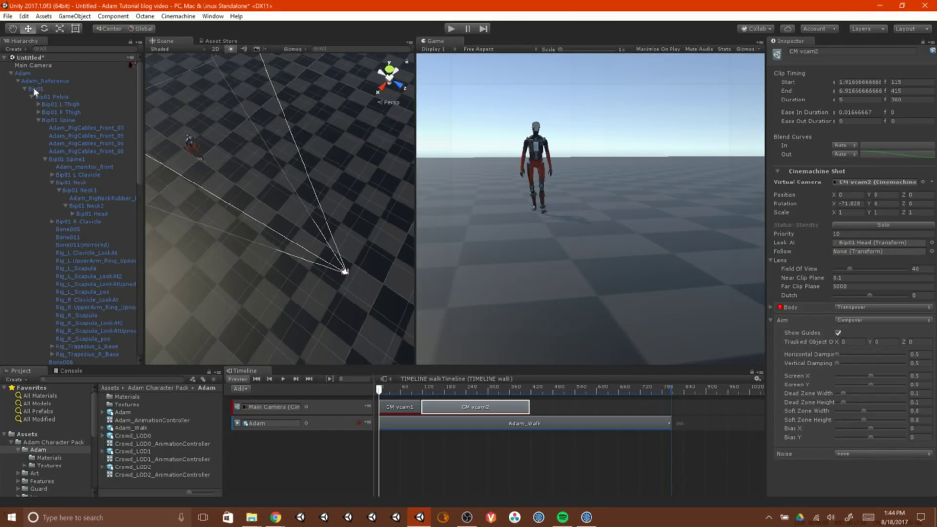
pyautogui.moveTo(22, 75); pyautogui.dragTo(867, 264)
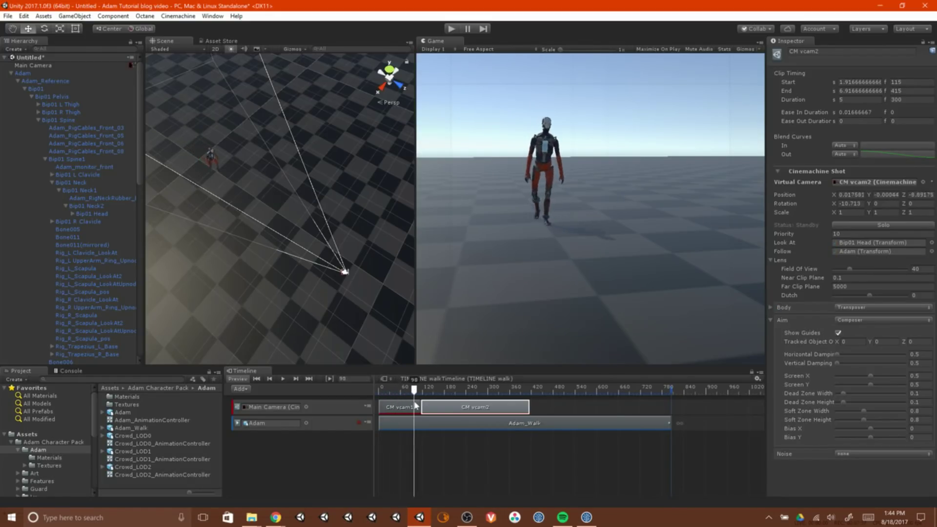
# With CM vcam2's shot in view, set its Follow Offset to about Y 1.72, Z -1.77 and its X, Y and Z Damping to 0.
pyautogui.moveTo(417, 406); pyautogui.dragTo(448, 410)
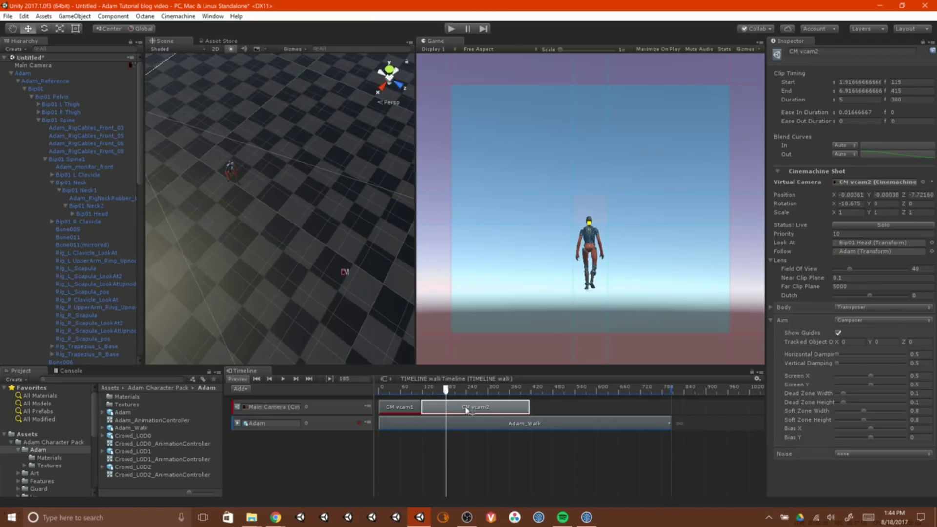
pyautogui.click(772, 308)
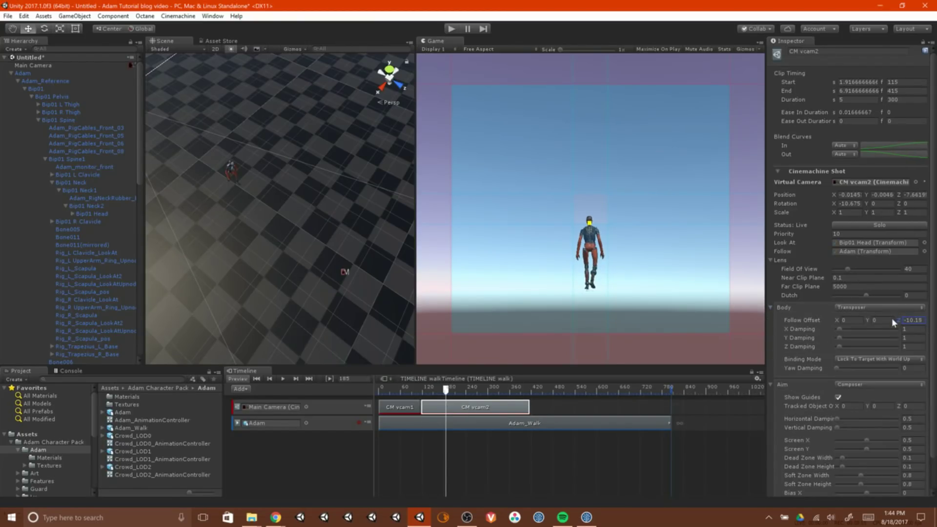
pyautogui.moveTo(892, 317); pyautogui.dragTo(881, 317)
pyautogui.moveTo(29, 318); pyautogui.dragTo(722, 338)
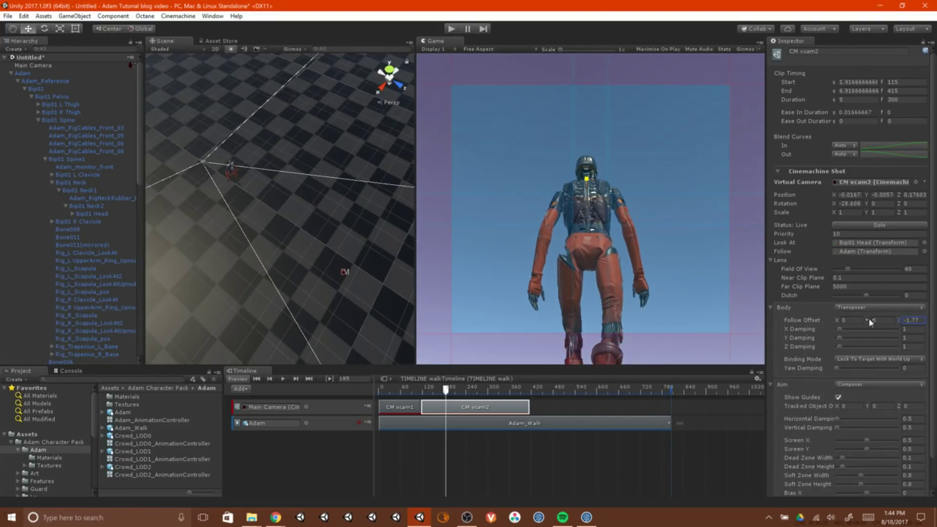
pyautogui.moveTo(867, 321); pyautogui.dragTo(834, 338)
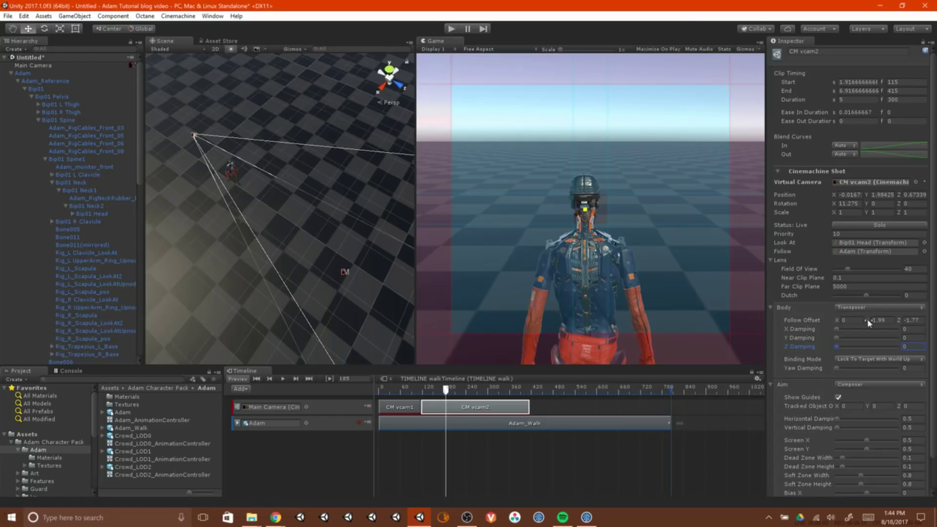
pyautogui.moveTo(868, 324); pyautogui.dragTo(856, 320)
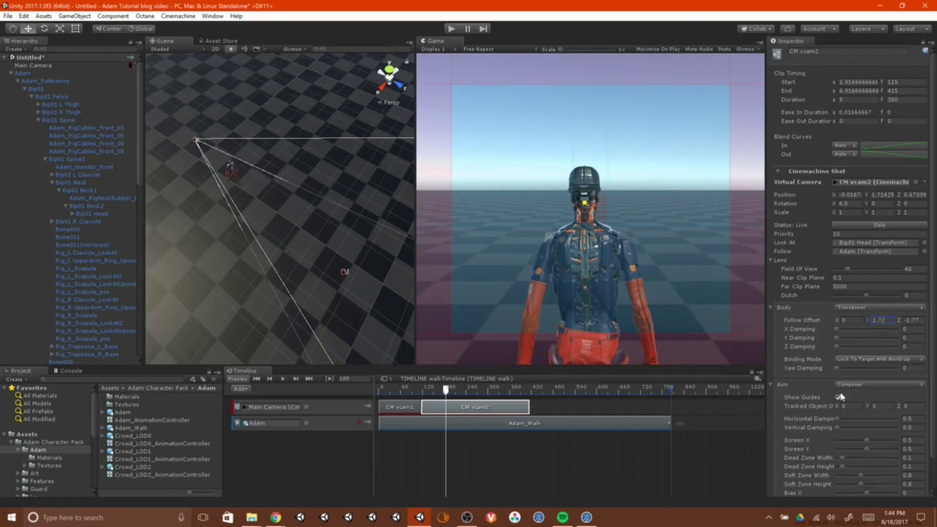
# Reduce CM vcam2's dead zone width and height to 0 and reframe Adam at about Screen X 0.483, Screen Y 0.293.
pyautogui.moveTo(842, 458); pyautogui.dragTo(835, 458)
pyautogui.moveTo(842, 467); pyautogui.dragTo(835, 466)
pyautogui.moveTo(591, 210); pyautogui.dragTo(588, 153)
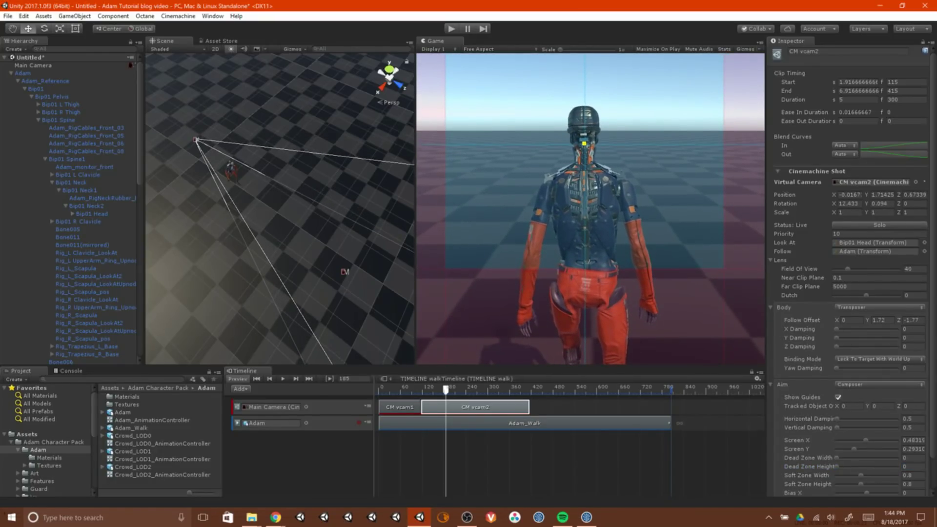
# Adjust CM vcam2's Follow Offset to about Y 1.32, Z -3.24 and reframe Adam at about Screen X 0.479, Screen Y 0.249.
pyautogui.moveTo(900, 323); pyautogui.dragTo(891, 321)
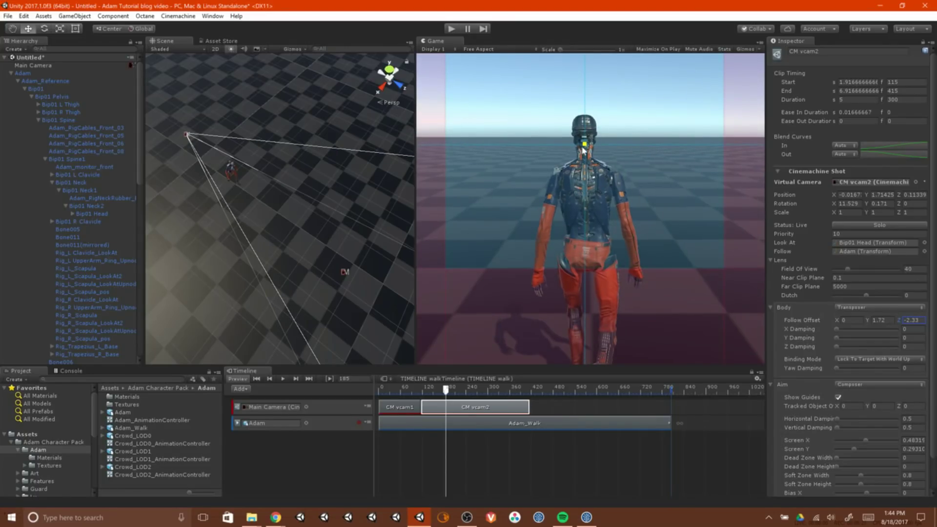
pyautogui.moveTo(583, 148); pyautogui.dragTo(587, 148)
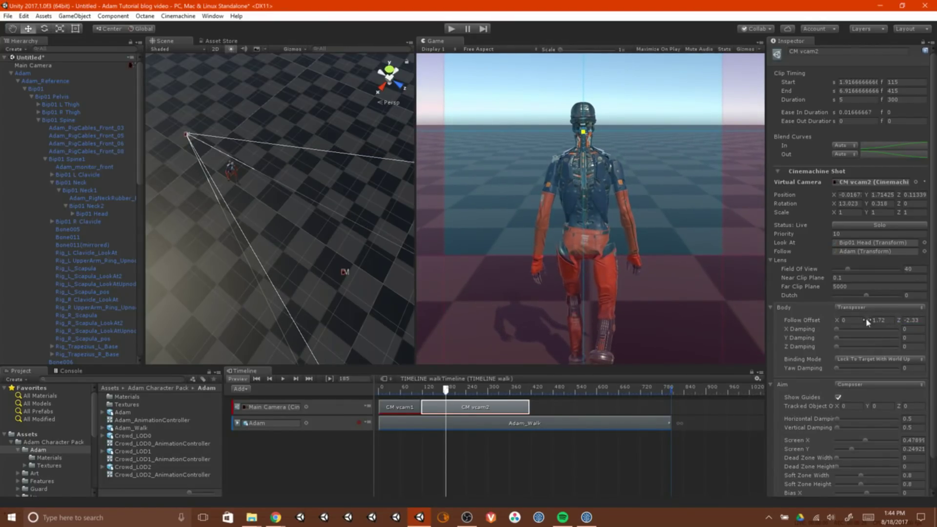
pyautogui.moveTo(867, 322); pyautogui.dragTo(891, 323)
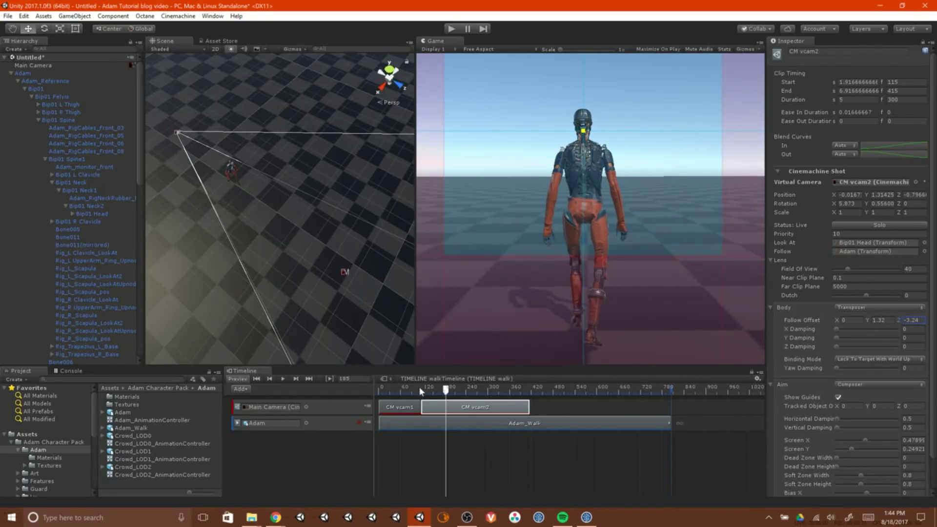
# Preview the cut between the shots, move the CM vcam2 clip to start at frame 451 and extend the CM vcam1 clip to frame 385.
pyautogui.moveTo(426, 385); pyautogui.dragTo(417, 389)
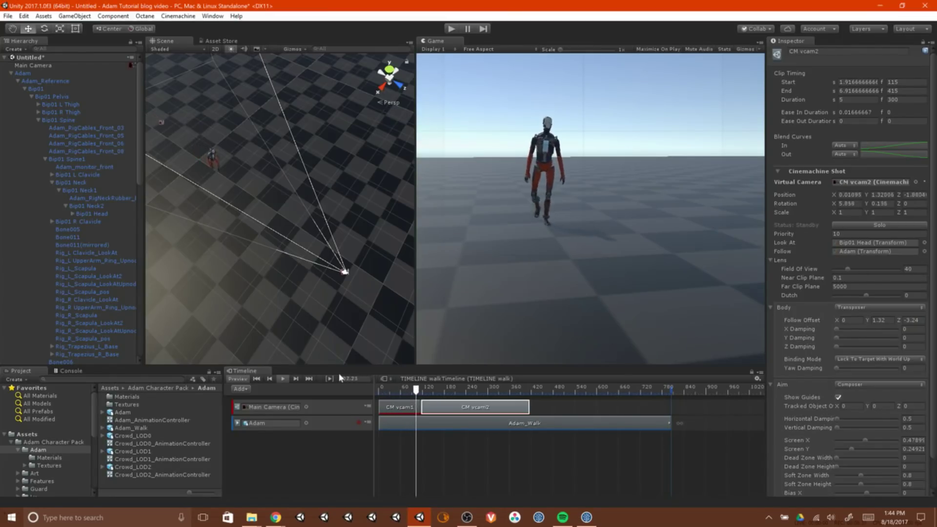
pyautogui.press('space')
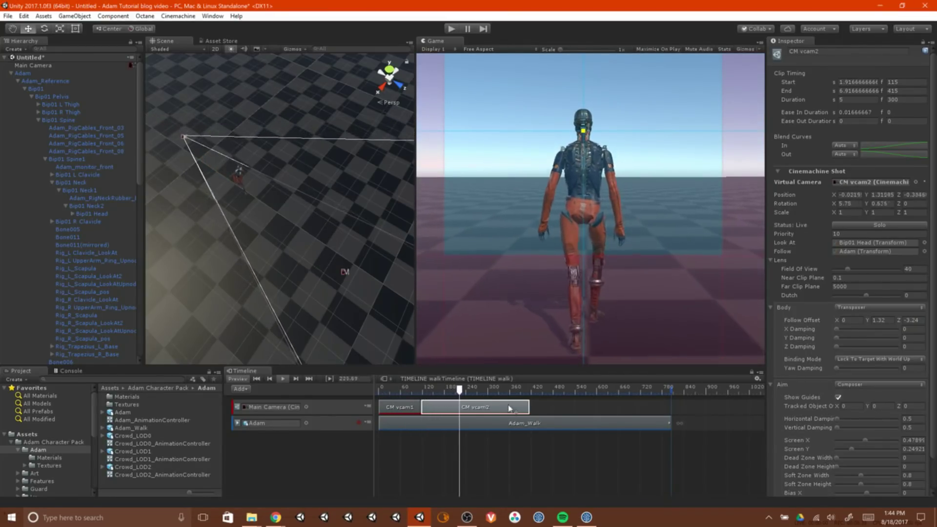
pyautogui.moveTo(486, 408); pyautogui.dragTo(589, 402)
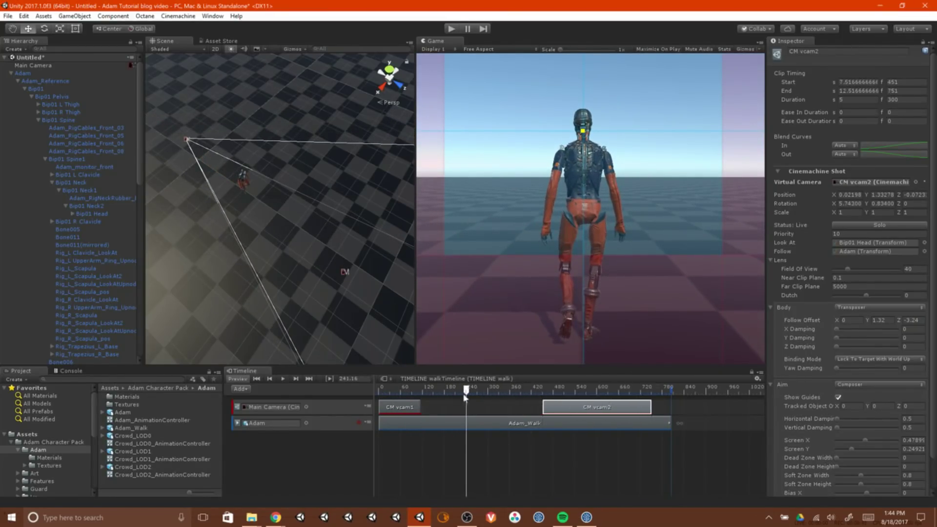
pyautogui.moveTo(420, 407); pyautogui.dragTo(490, 389)
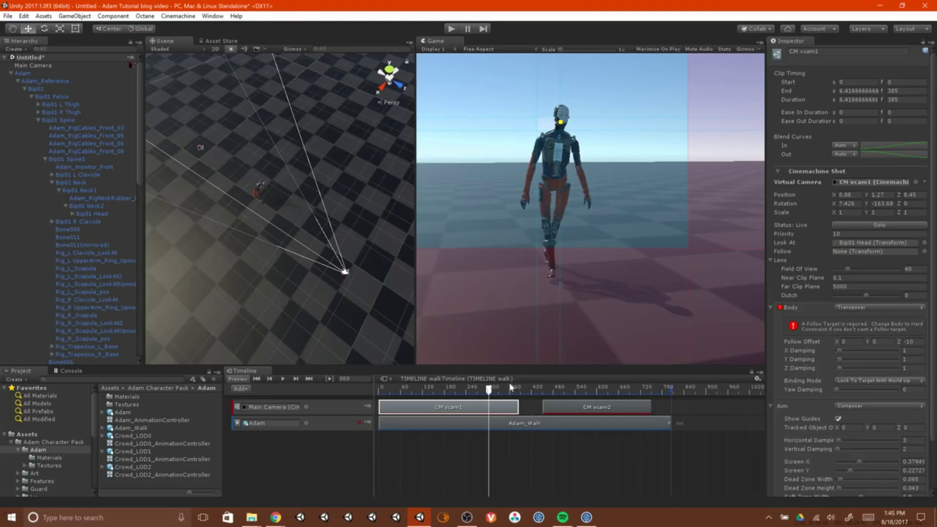
# Select the CM vcam1 object and move it closer to Adam, to about X 0.88, Y 1.27, Z 4.55.
pyautogui.click(885, 183)
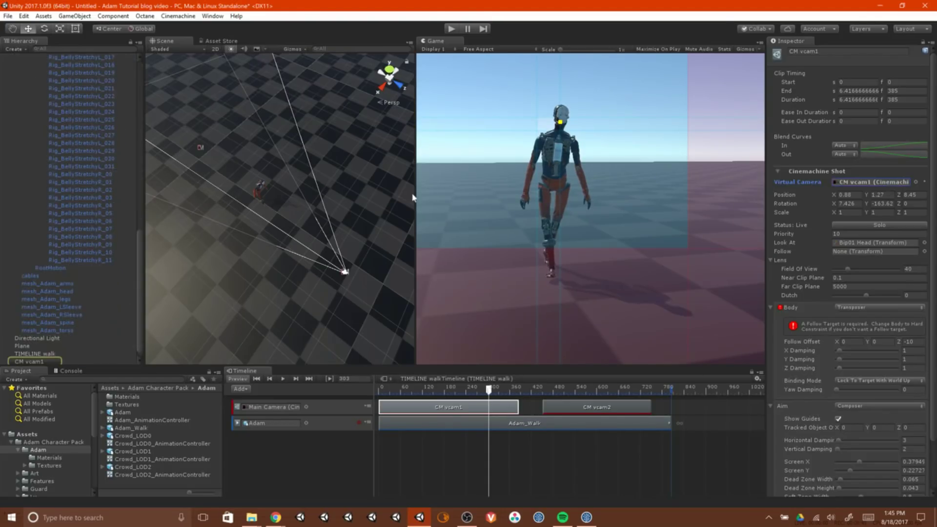
pyautogui.click(37, 361)
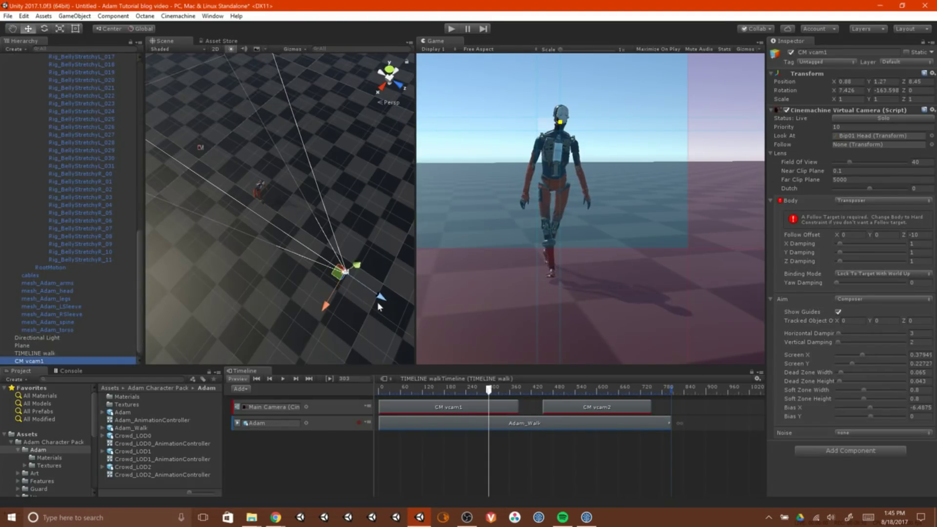
pyautogui.moveTo(379, 300); pyautogui.dragTo(250, 265)
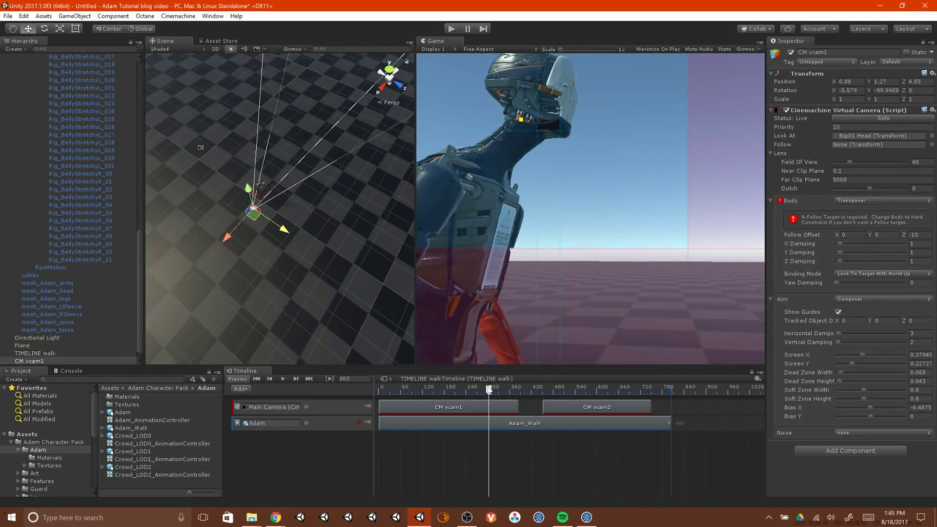
# Move the CM vcam2 clip to start at frame 385, directly after CM vcam1, and play the timeline from the start.
pyautogui.moveTo(488, 389); pyautogui.dragTo(438, 389)
pyautogui.moveTo(597, 410); pyautogui.dragTo(572, 412)
pyautogui.moveTo(437, 389); pyautogui.dragTo(379, 392)
pyautogui.press('space')
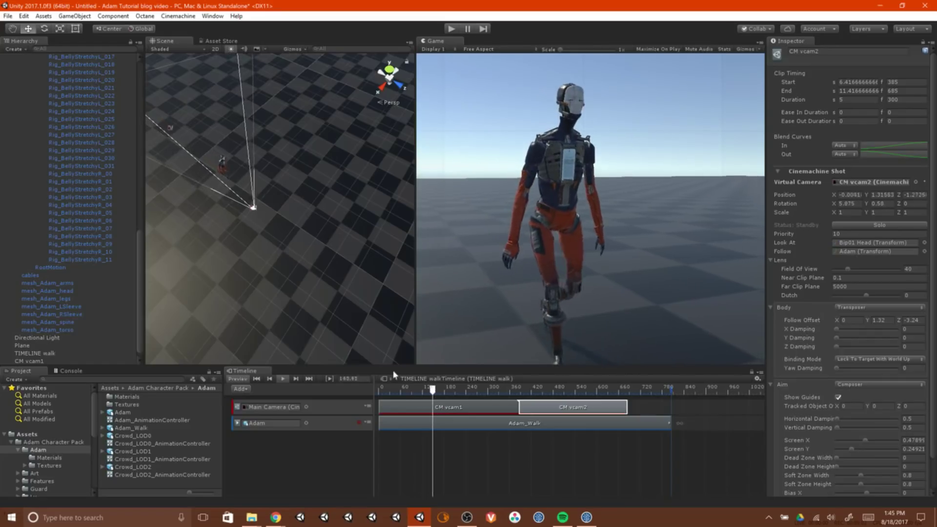
pyautogui.scroll(3, 294, 294)
pyautogui.keyDown('alt'); pyautogui.moveTo(266, 175); pyautogui.dragTo(318, 259); pyautogui.keyUp('alt')
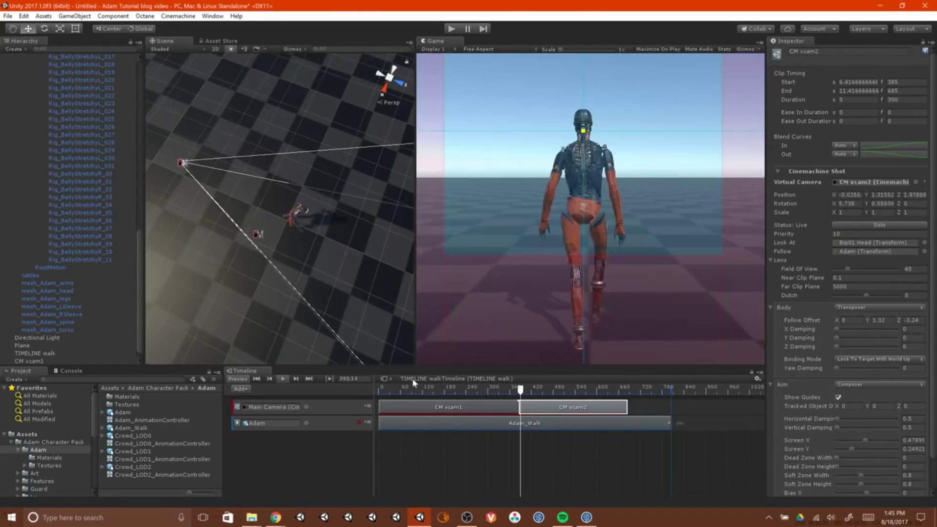
# Play and scrub the timeline while viewing the scene from overhead to examine the cut from CM vcam1 to CM vcam2.
pyautogui.keyDown('alt'); pyautogui.moveTo(178, 206); pyautogui.dragTo(437, 237); pyautogui.keyUp('alt')
pyautogui.keyDown('alt'); pyautogui.moveTo(272, 242); pyautogui.dragTo(393, 245); pyautogui.keyUp('alt')
pyautogui.moveTo(235, 158); pyautogui.dragTo(263, 201, button='middle')
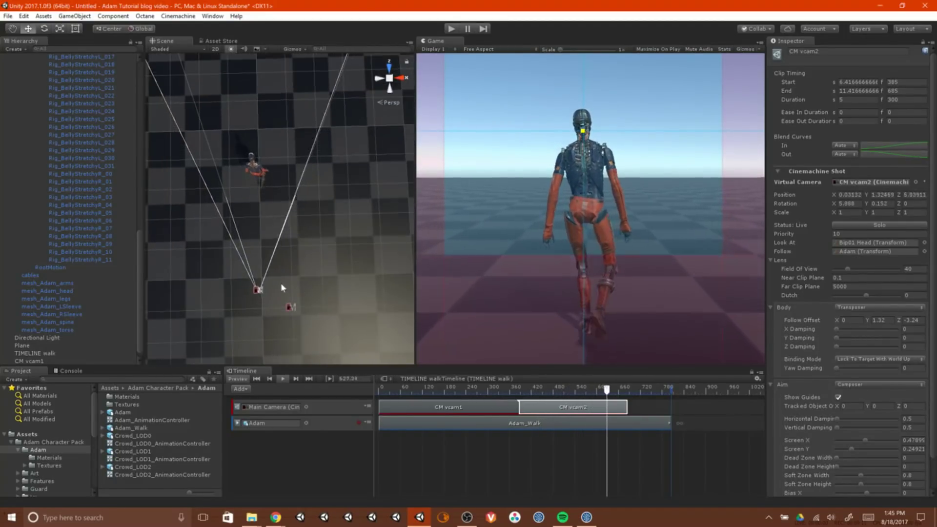
pyautogui.moveTo(294, 288); pyautogui.dragTo(282, 251, button='middle')
pyautogui.moveTo(493, 387); pyautogui.dragTo(322, 385)
pyautogui.moveTo(298, 304); pyautogui.dragTo(297, 295, button='middle')
pyautogui.moveTo(293, 263); pyautogui.dragTo(302, 237, button='middle')
pyautogui.press('space')
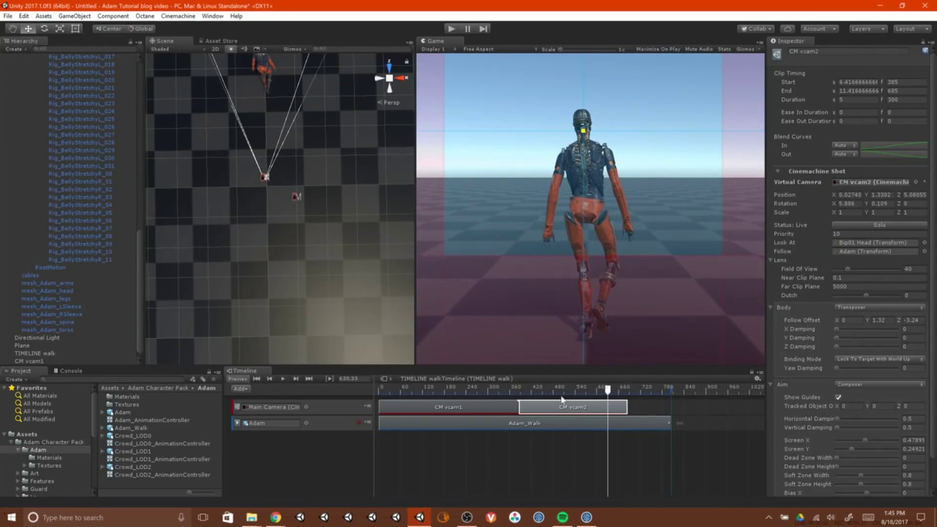
pyautogui.moveTo(560, 395); pyautogui.dragTo(540, 403)
# Extend the CM vcam1 clip over CM vcam2 to make a 149-frame blend, and lengthen the CM vcam2 clip to about frame 821.
pyautogui.click(512, 408)
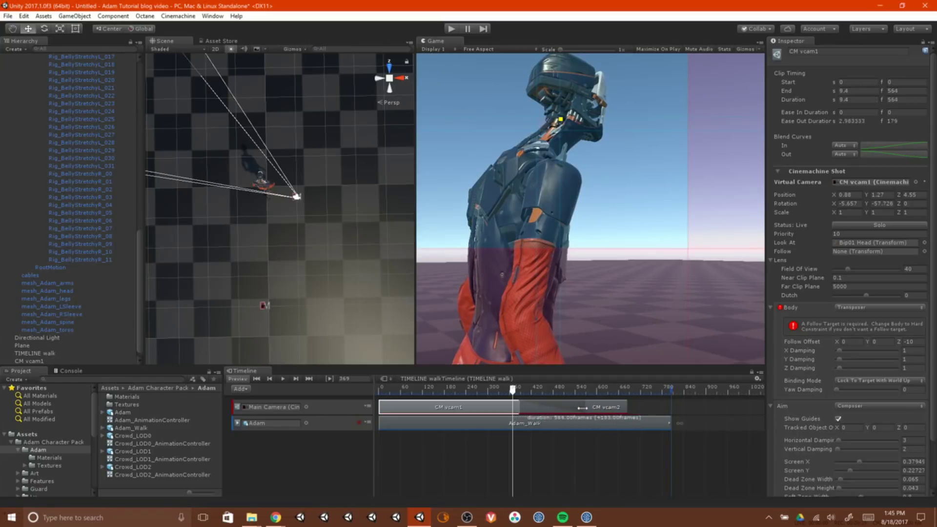
pyautogui.click(605, 411)
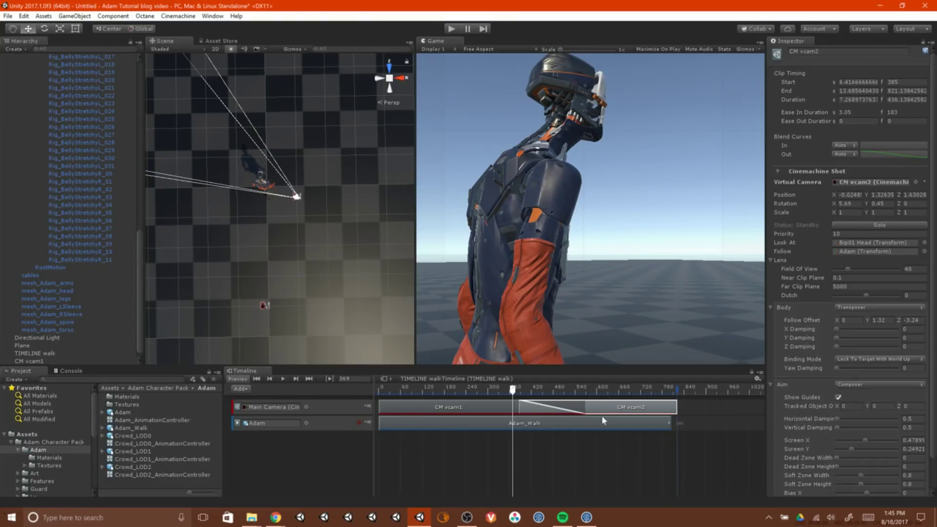
pyautogui.click(581, 406)
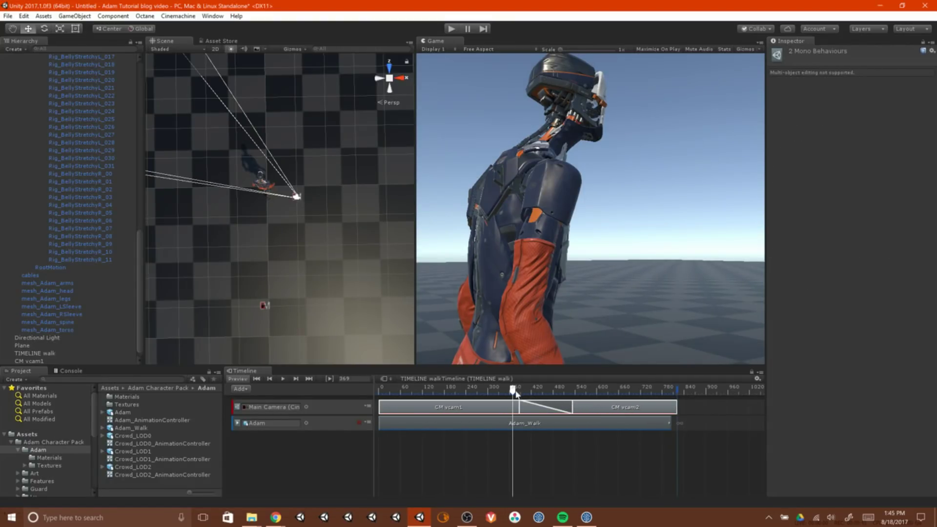
pyautogui.moveTo(515, 394)
pyautogui.mouseDown()
pyautogui.moveTo(493, 393)
pyautogui.moveTo(512, 393)
pyautogui.moveTo(508, 401)
pyautogui.mouseUp()
# Move the CM vcam2 clip to start at frame 349, widening the blend to 185 frames, and play the walk from the start.
pyautogui.moveTo(663, 406); pyautogui.dragTo(649, 406)
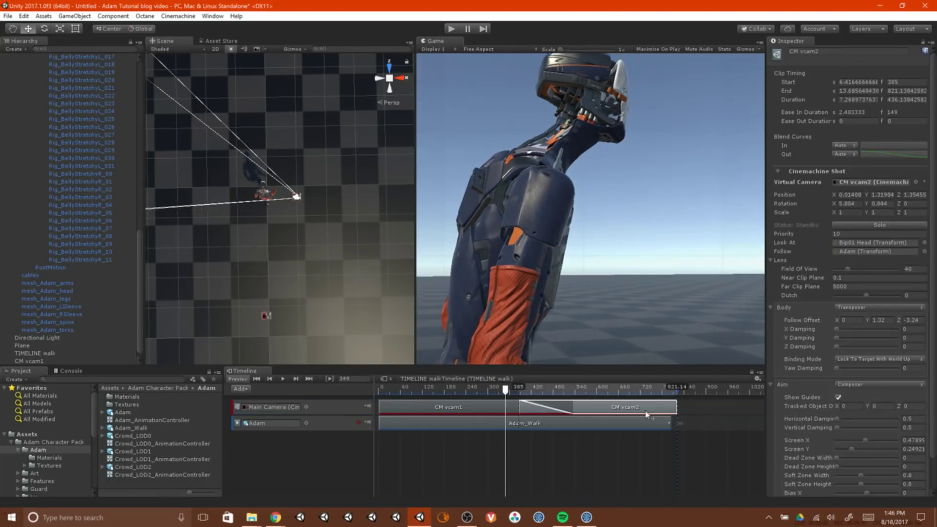
pyautogui.moveTo(505, 390); pyautogui.dragTo(334, 391)
pyautogui.keyDown('alt'); pyautogui.moveTo(306, 254); pyautogui.dragTo(316, 218); pyautogui.keyUp('alt')
pyautogui.moveTo(317, 220); pyautogui.dragTo(320, 200, button='middle')
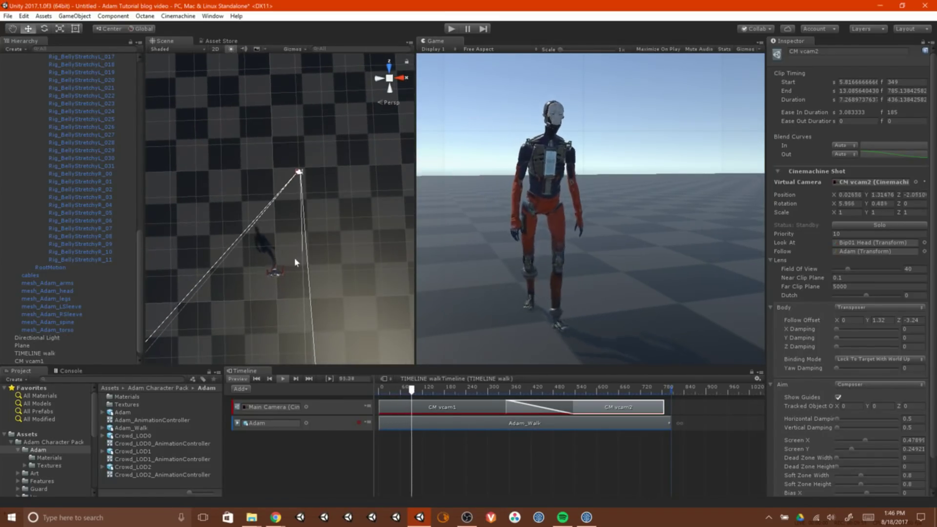
pyautogui.moveTo(323, 182); pyautogui.dragTo(315, 268, button='middle')
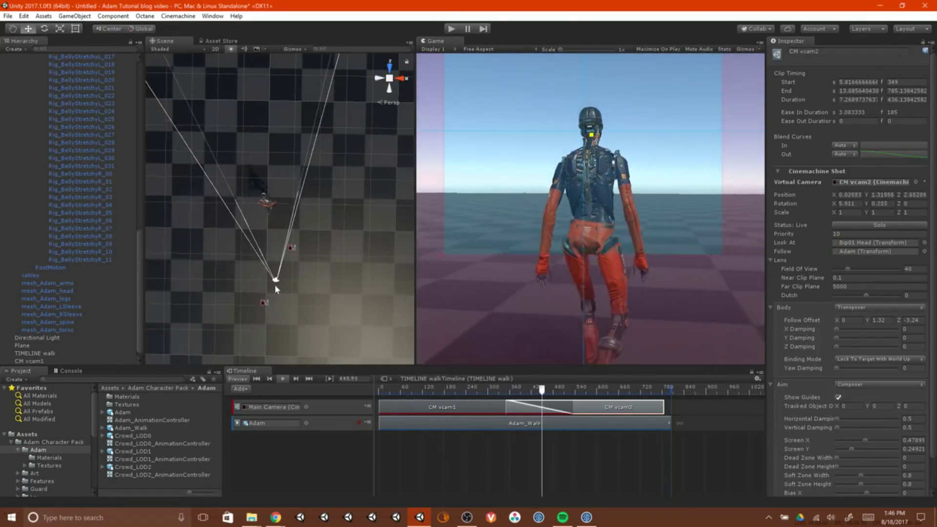
pyautogui.moveTo(326, 250); pyautogui.dragTo(327, 262, button='middle')
pyautogui.scroll(2, 306, 274)
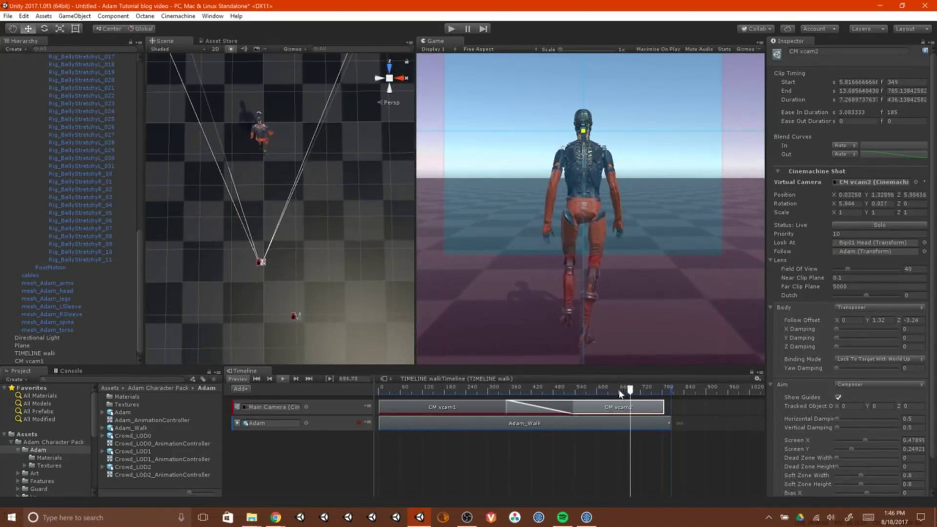
# Replay the blend between the two virtual cameras from about frame 260.
pyautogui.moveTo(619, 390); pyautogui.dragTo(593, 390)
pyautogui.scroll(-5, 356, 285)
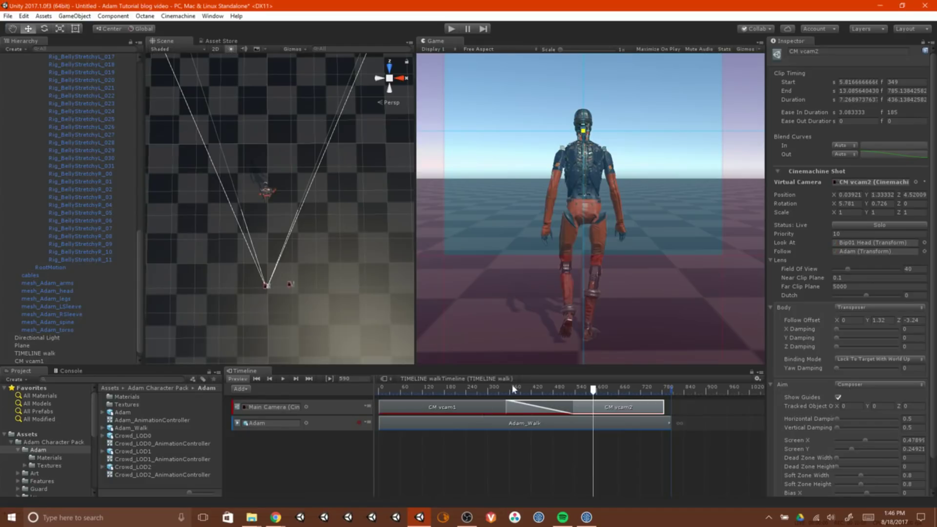
pyautogui.click(472, 389)
pyautogui.press('space')
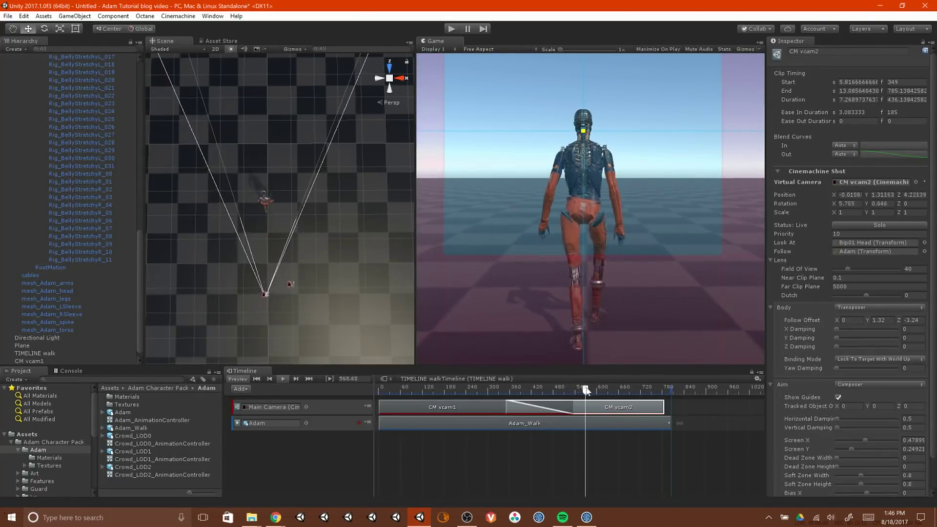
# Move the CM vcam2 clip to start at frame 383 and scrub through the 151-frame blend.
pyautogui.moveTo(586, 389); pyautogui.dragTo(533, 415)
pyautogui.scroll(6, 326, 301)
pyautogui.moveTo(306, 301); pyautogui.dragTo(319, 242, button='middle')
pyautogui.moveTo(516, 390); pyautogui.dragTo(562, 376)
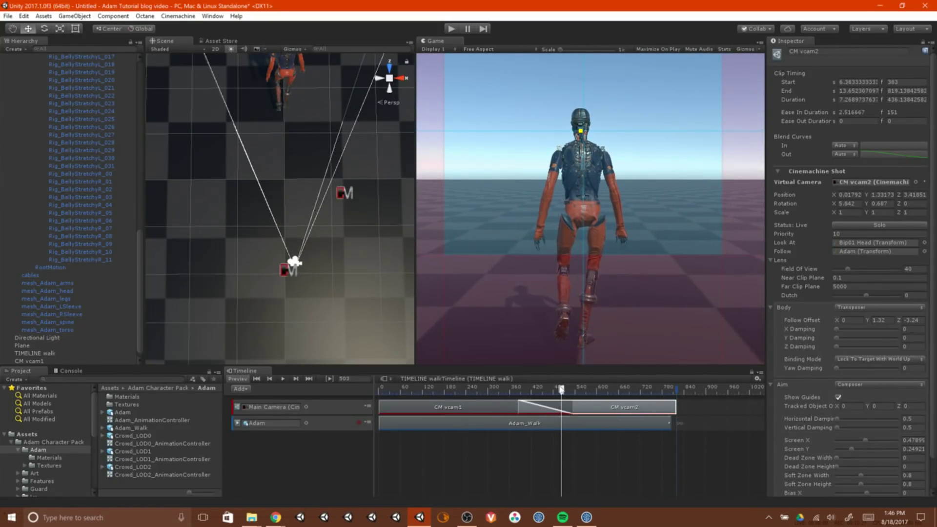
pyautogui.moveTo(561, 391)
pyautogui.mouseDown()
pyautogui.moveTo(525, 391)
pyautogui.moveTo(591, 390)
pyautogui.moveTo(553, 395)
pyautogui.moveTo(568, 389)
pyautogui.moveTo(547, 383)
pyautogui.mouseUp()
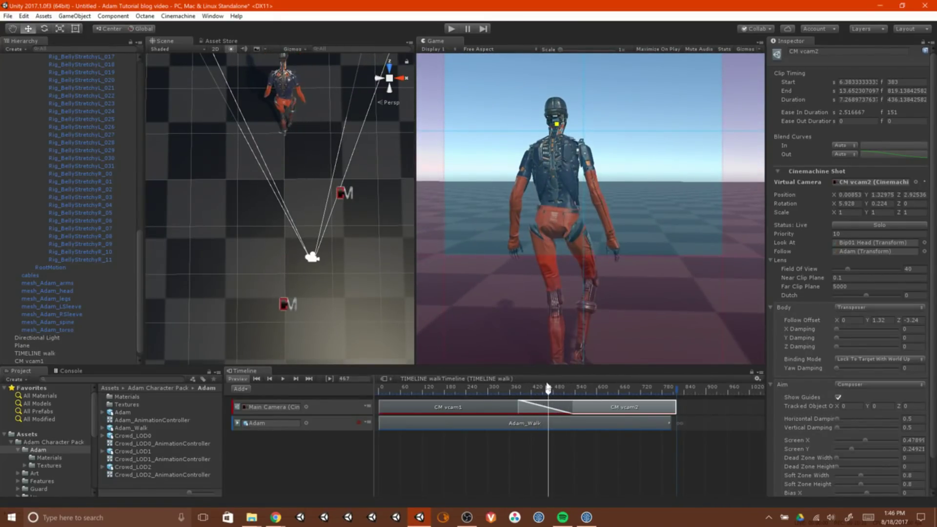
# Move the CM vcam2 clip to start at about frame 450 and extend its blend with CM vcam1 to about frame 665.
pyautogui.moveTo(615, 408); pyautogui.dragTo(637, 407)
pyautogui.moveTo(572, 403); pyautogui.dragTo(509, 390)
pyautogui.scroll(-2, 336, 263)
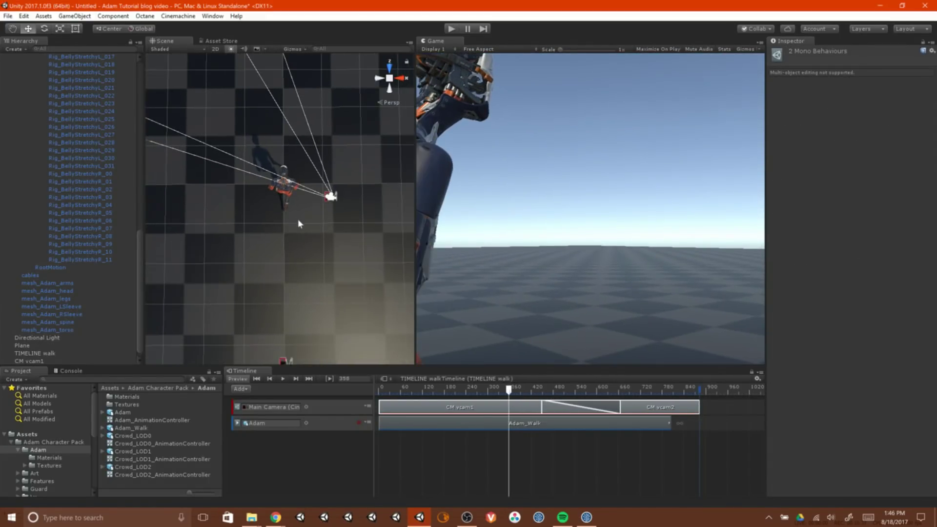
pyautogui.moveTo(349, 230); pyautogui.dragTo(317, 223, button='middle')
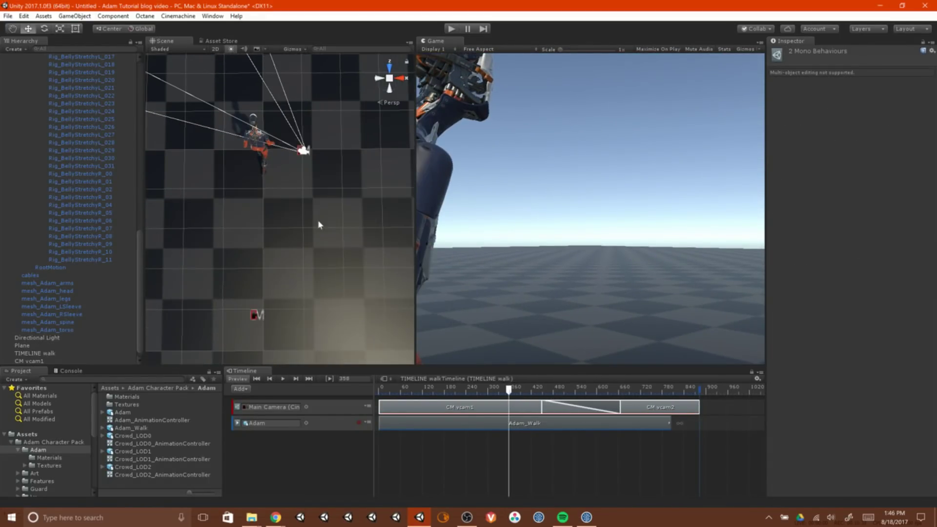
# Play the camera blend twice, first from about frame 340 and again from about frame 200, watching the camera move from overhead.
pyautogui.click(502, 391)
pyautogui.press('space')
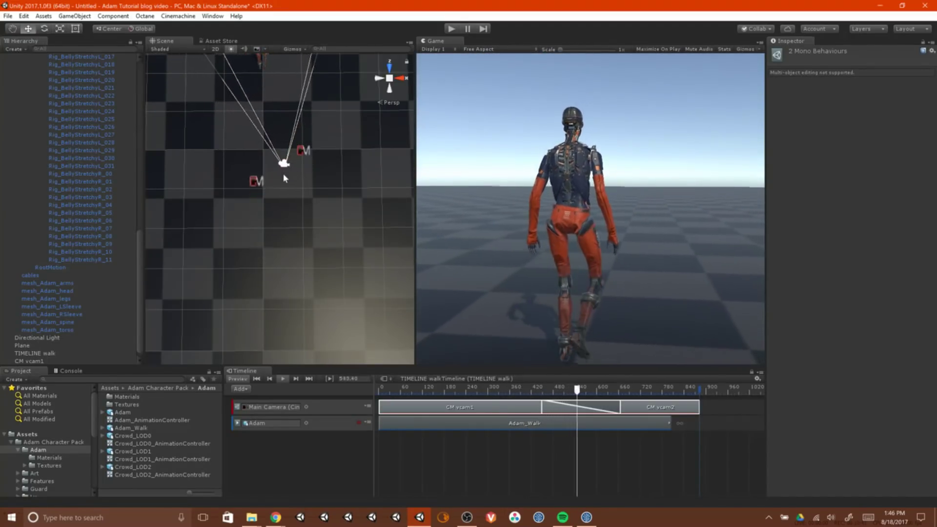
pyautogui.moveTo(315, 164); pyautogui.dragTo(321, 229, button='middle')
pyautogui.scroll(-2, 341, 244)
pyautogui.moveTo(498, 390); pyautogui.dragTo(465, 390)
pyautogui.scroll(-3, 315, 258)
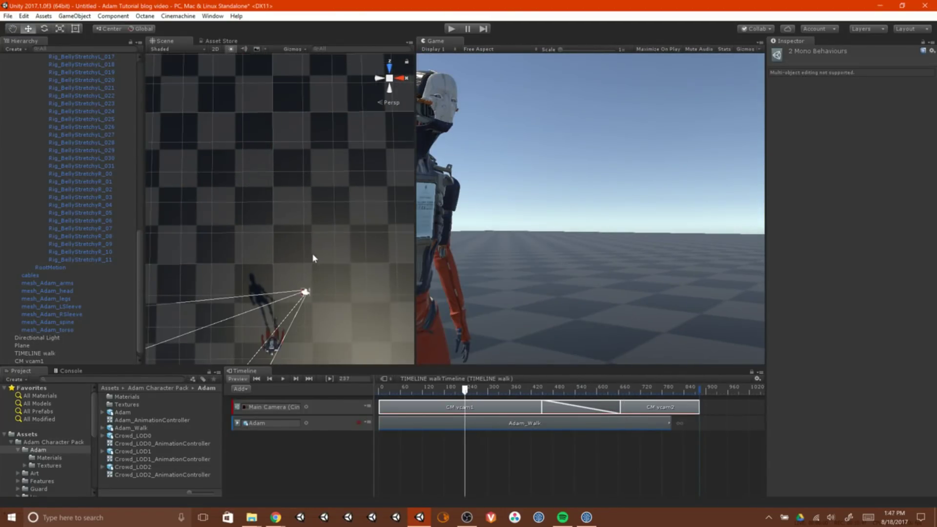
pyautogui.moveTo(312, 259); pyautogui.dragTo(309, 210, button='middle')
pyautogui.click(451, 389)
pyautogui.press('space')
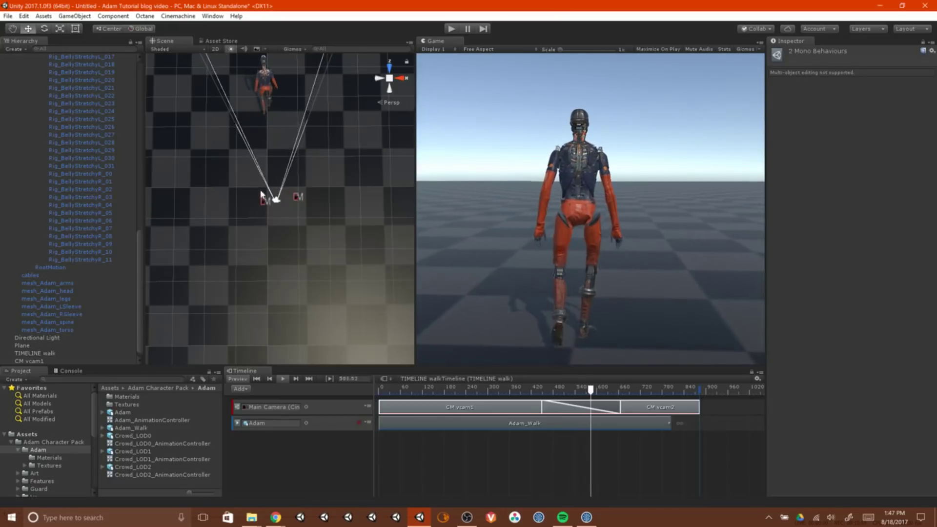
pyautogui.moveTo(329, 148); pyautogui.dragTo(331, 207, button='middle')
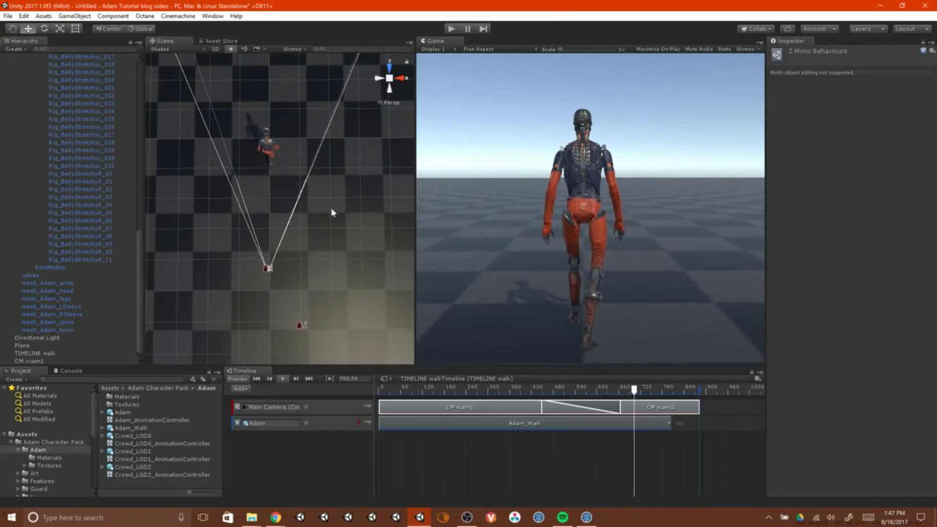